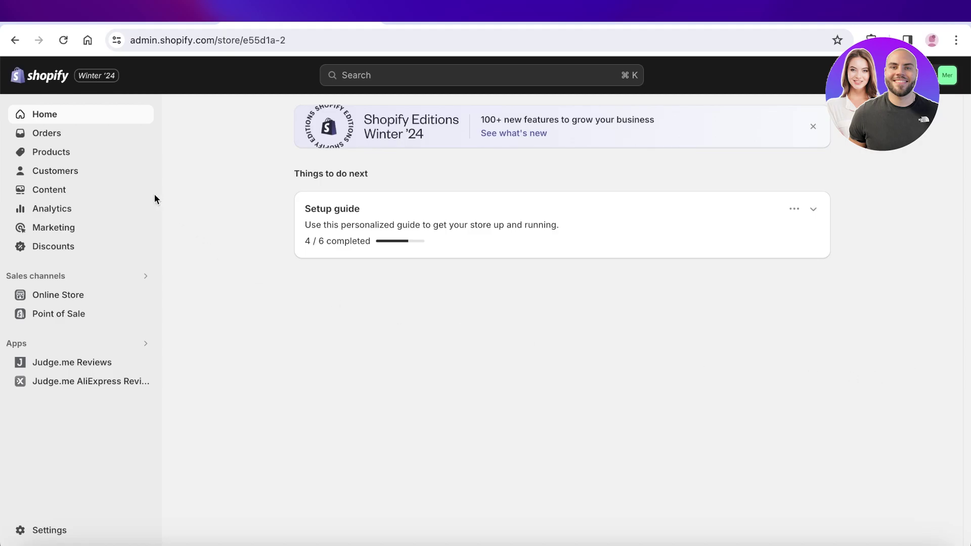
# Check the DSers website, then open store Settings and postpone the security-methods reminder.
pyautogui.click(418, 22)
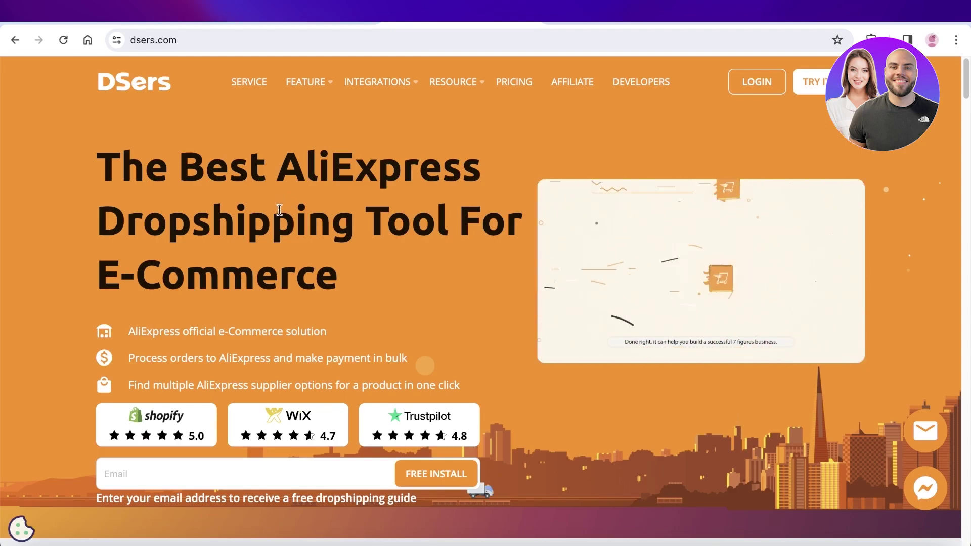
pyautogui.click(336, 25)
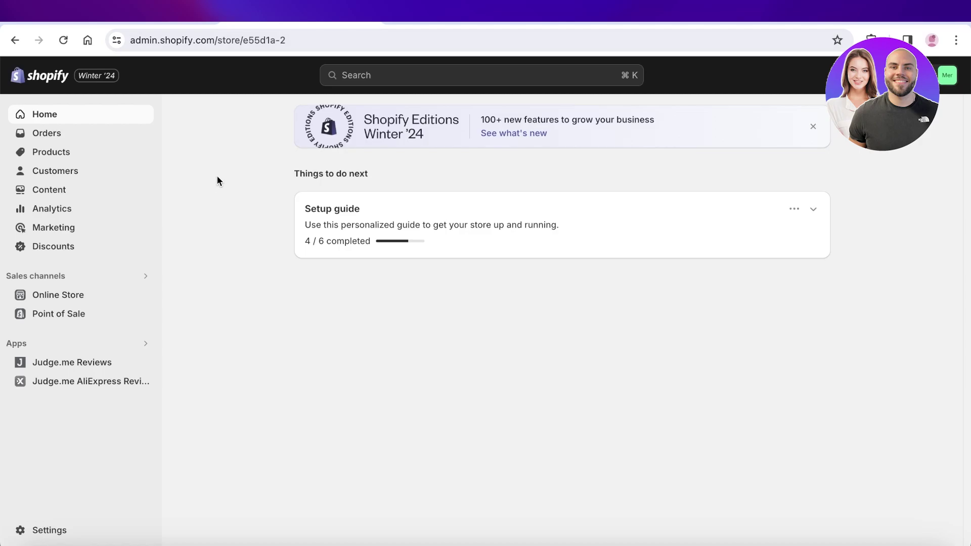
pyautogui.click(56, 530)
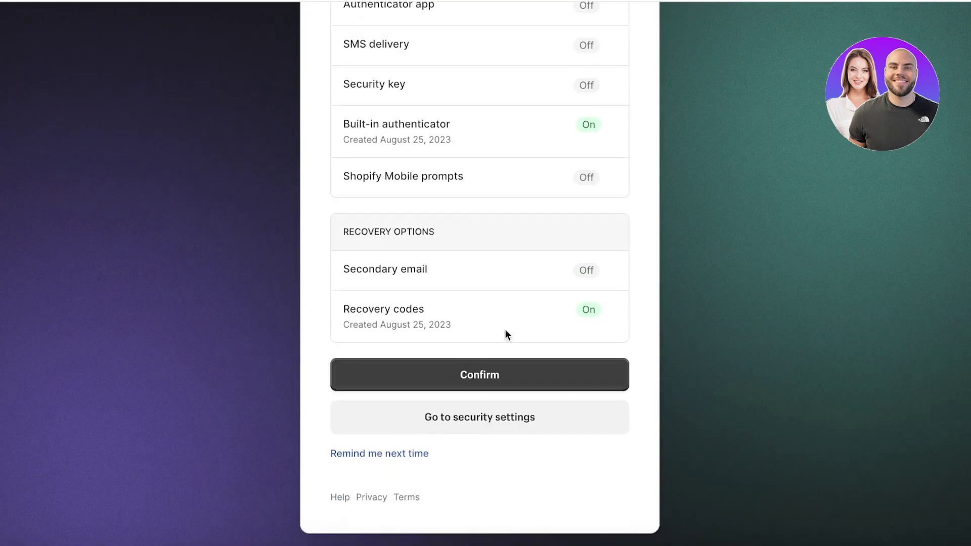
pyautogui.click(390, 455)
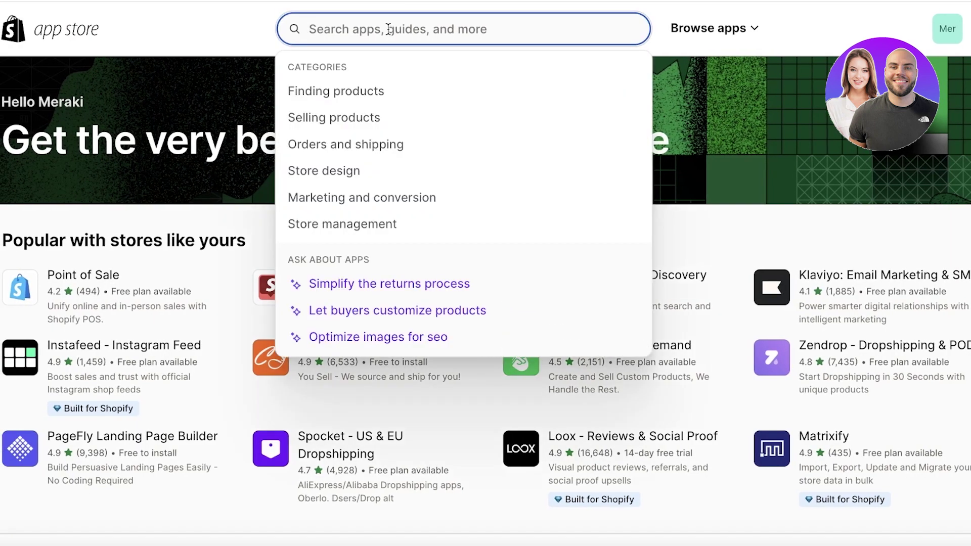
# Search the App Store for 'dse' and open the DSers-AliExpress Dropshipping listing.
pyautogui.write('dsers')
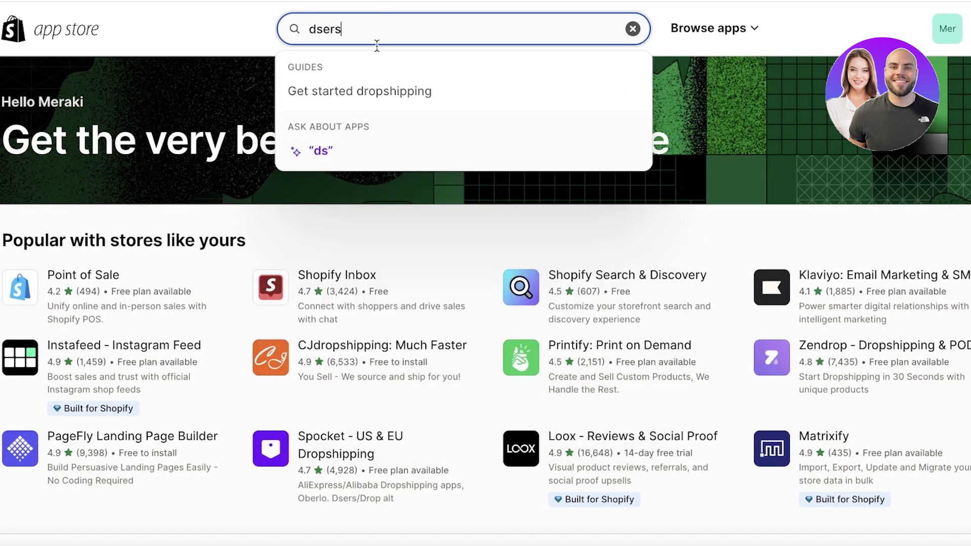
pyautogui.press('Return')
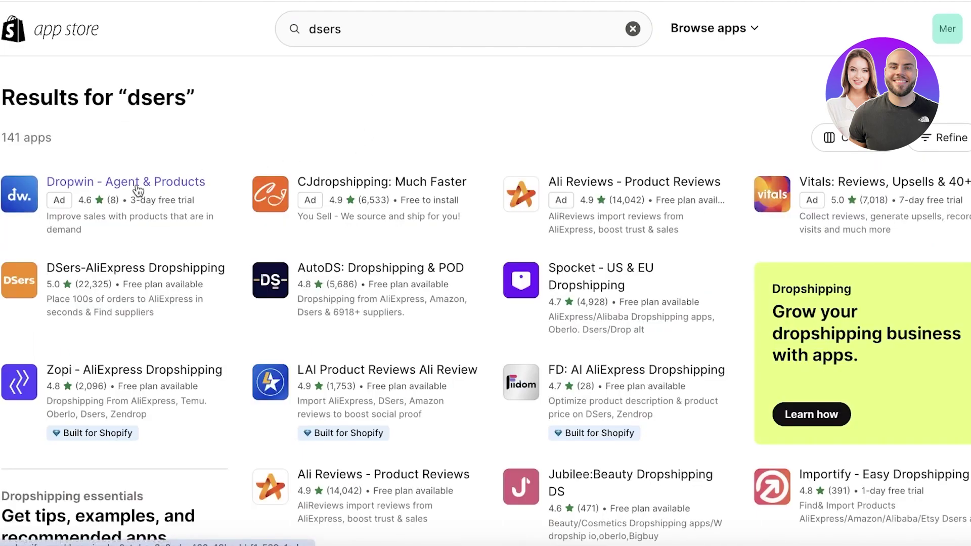
pyautogui.click(93, 269)
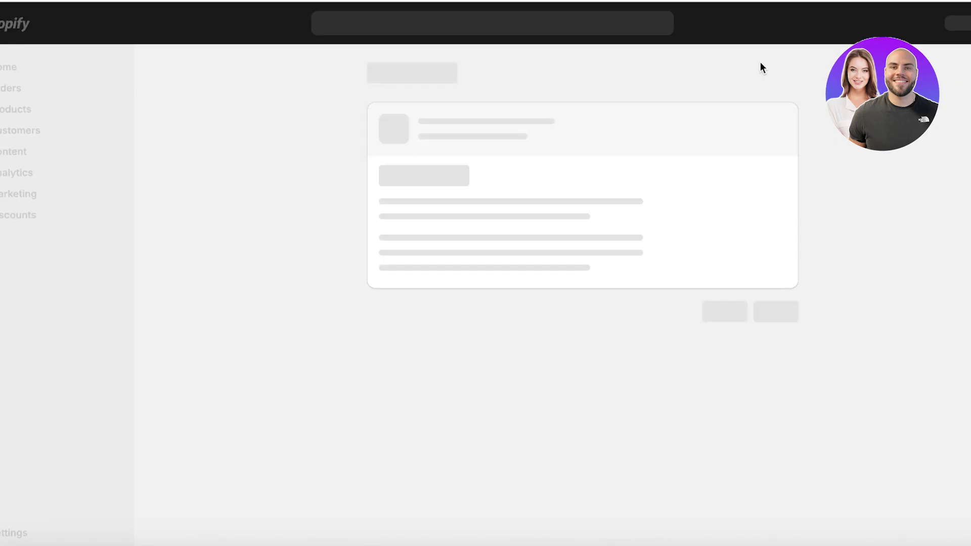
# Approve the DSers install, then log in to DSers with the account email and password.
pyautogui.click(783, 352)
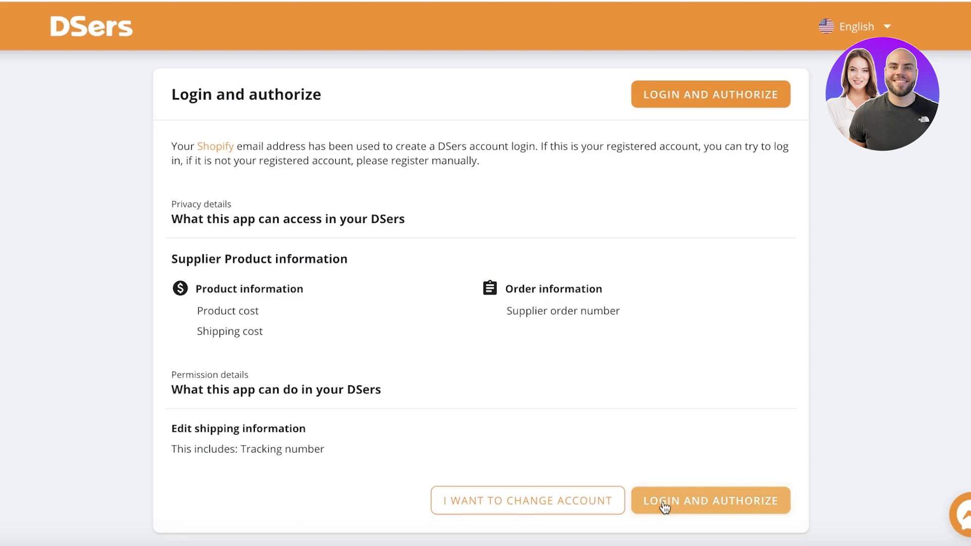
pyautogui.click(664, 507)
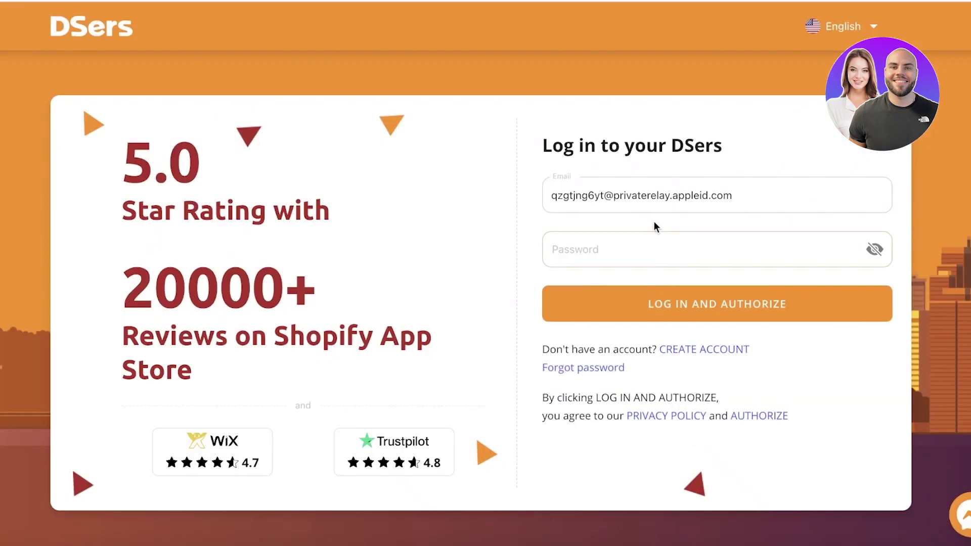
pyautogui.click(651, 194)
pyautogui.hotkey('ctrl', 'a')
pyautogui.write('w')
pyautogui.press('BackSpace')
pyautogui.write('b')
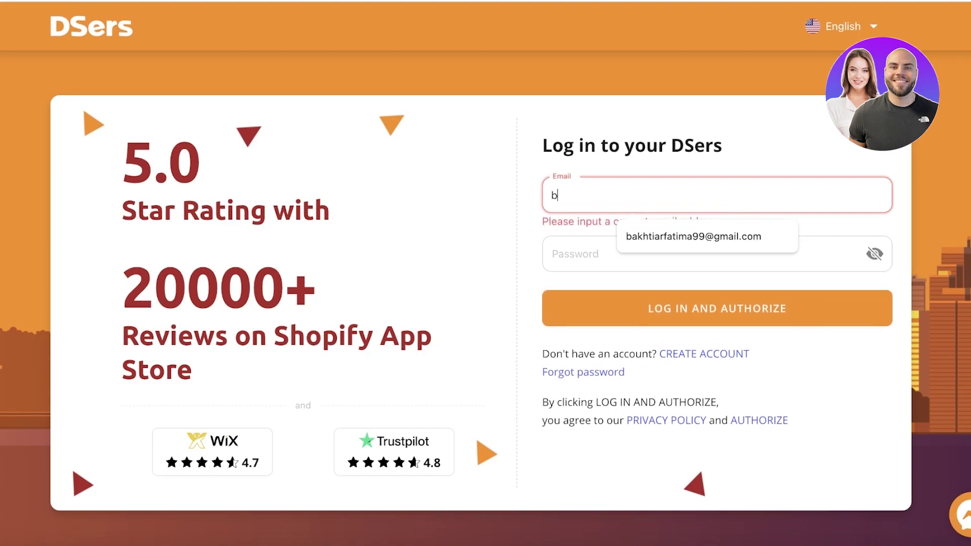
pyautogui.press('BackSpace')
pyautogui.write('wea')
pyautogui.click(678, 243)
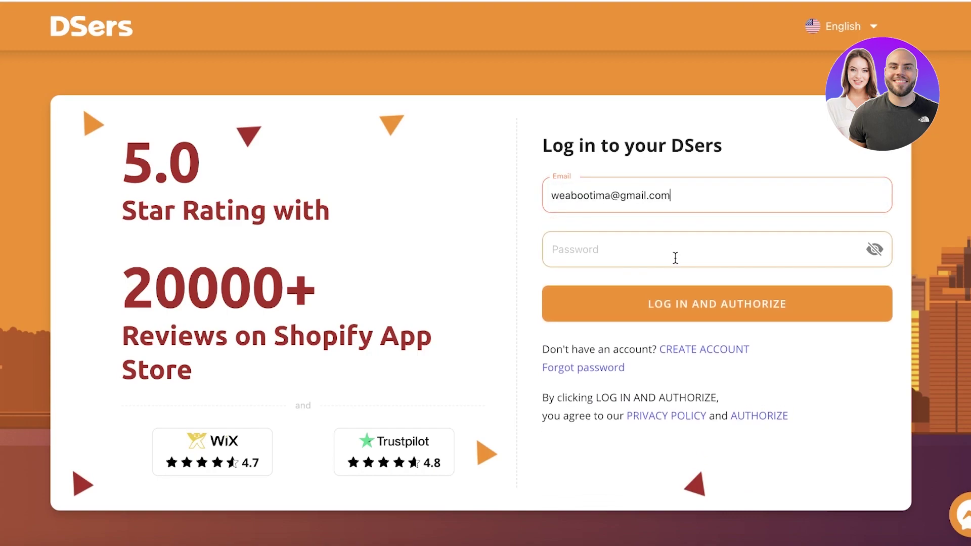
pyautogui.click(673, 257)
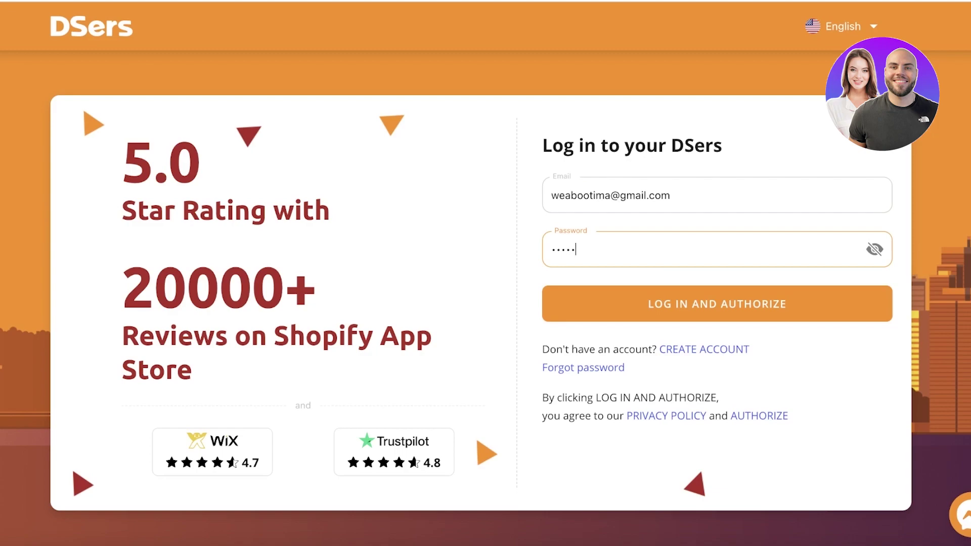
pyautogui.press('Return')
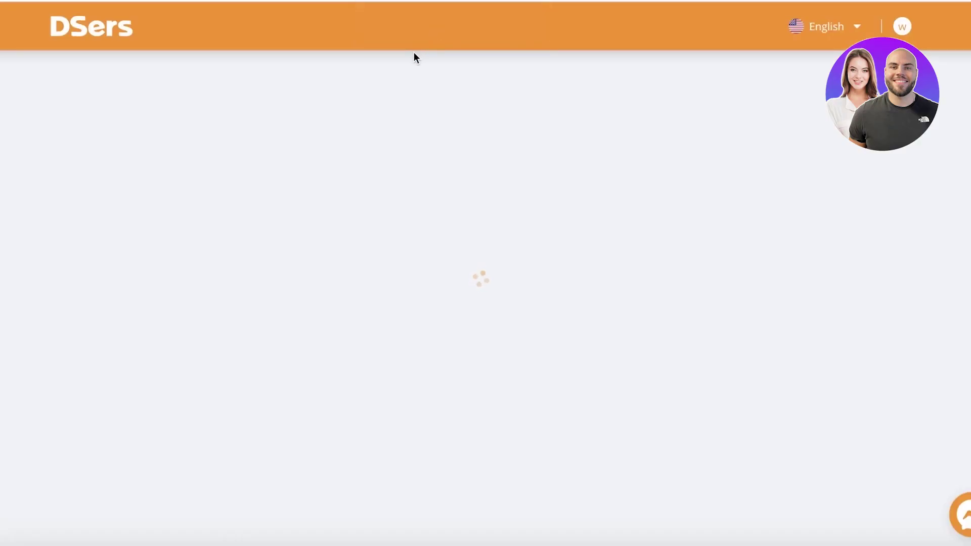
# Confirm binding the DSers account to Shopify and authorize AliExpress as the supplier.
pyautogui.click(741, 203)
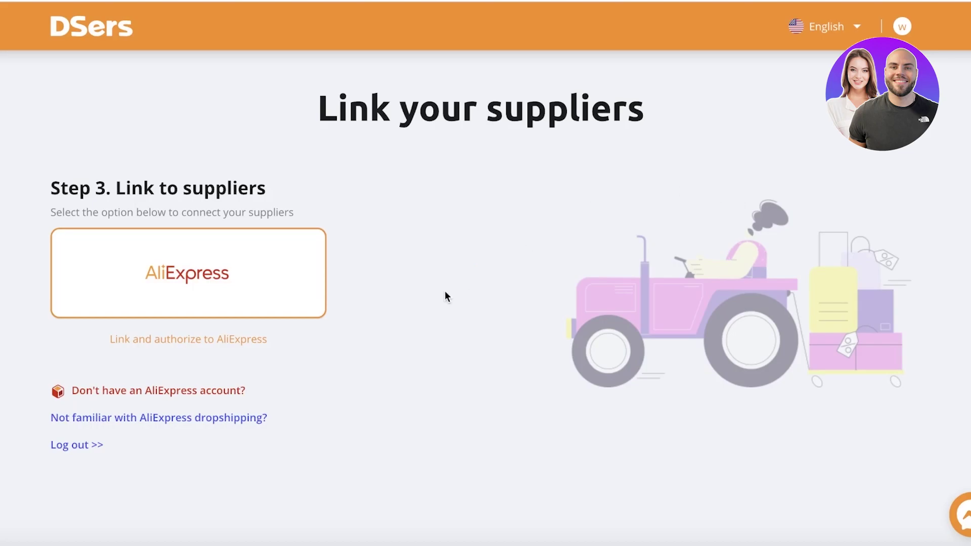
pyautogui.click(188, 273)
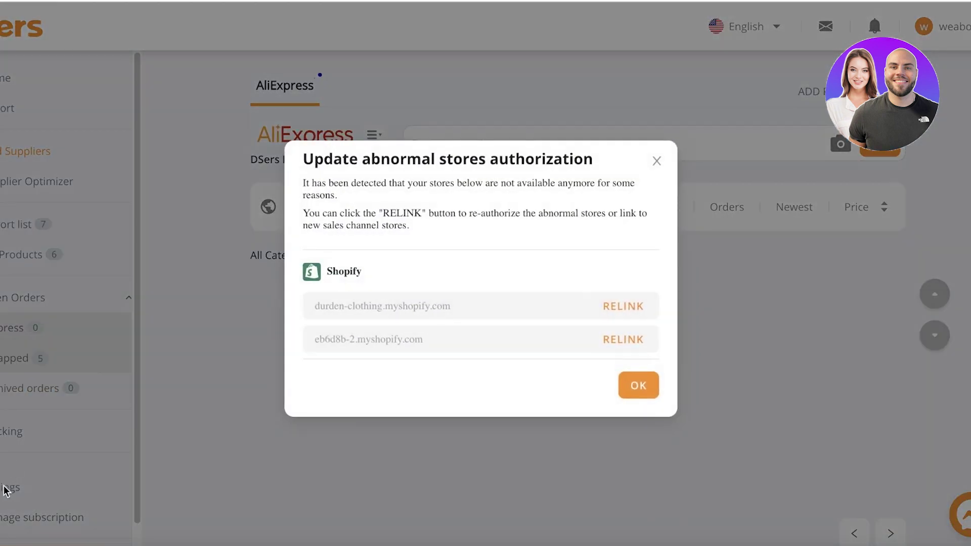
pyautogui.click(35, 445)
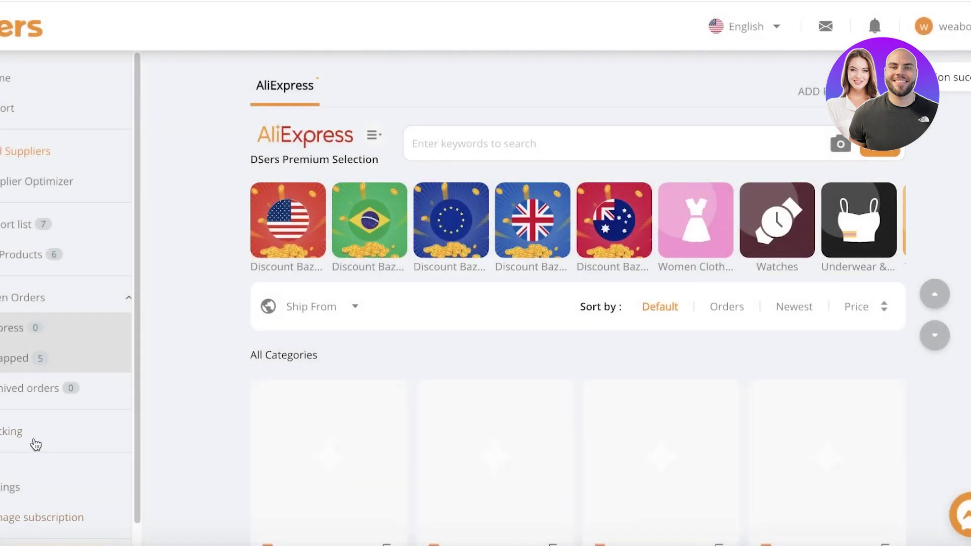
pyautogui.click(20, 489)
pyautogui.scroll(-1, 152, 238)
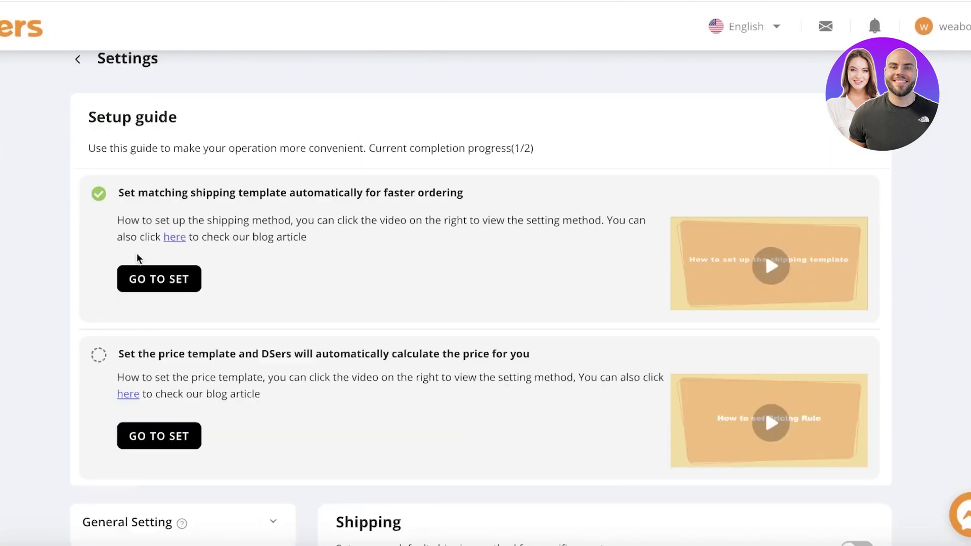
pyautogui.scroll(-8, 141, 218)
pyautogui.click(147, 150)
pyautogui.click(144, 176)
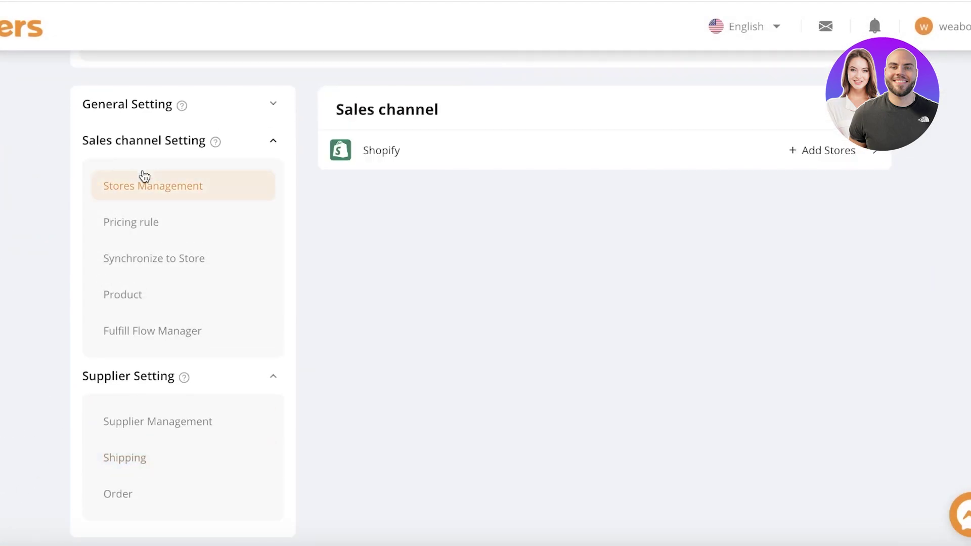
pyautogui.click(533, 152)
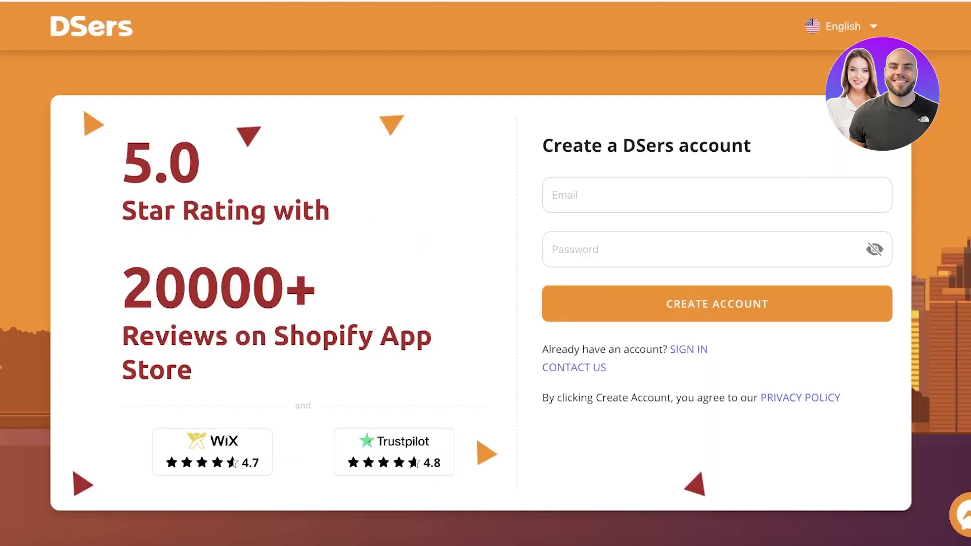
pyautogui.write('sho')
pyautogui.press('Escape')
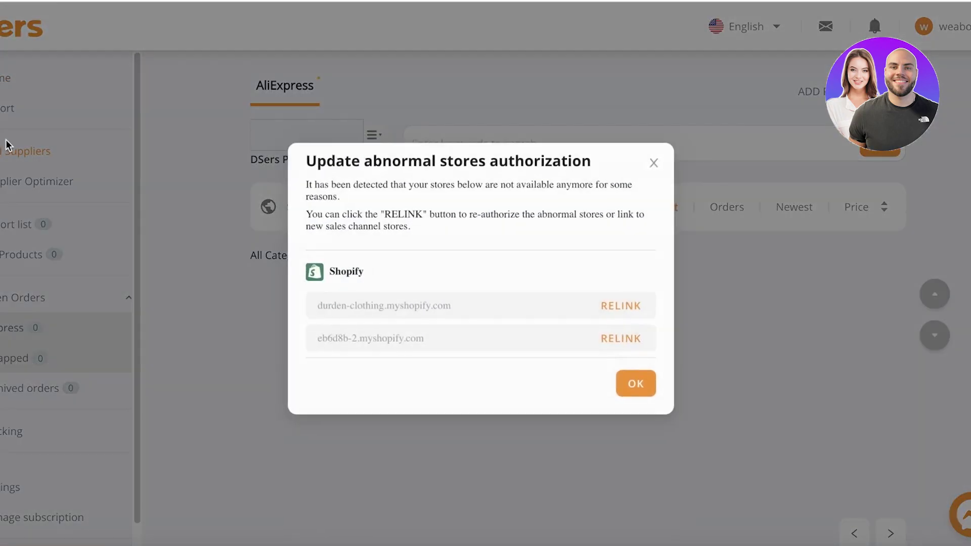
# Dismiss the abnormal stores warning and browse the seven imported products in My Products.
pyautogui.click(656, 161)
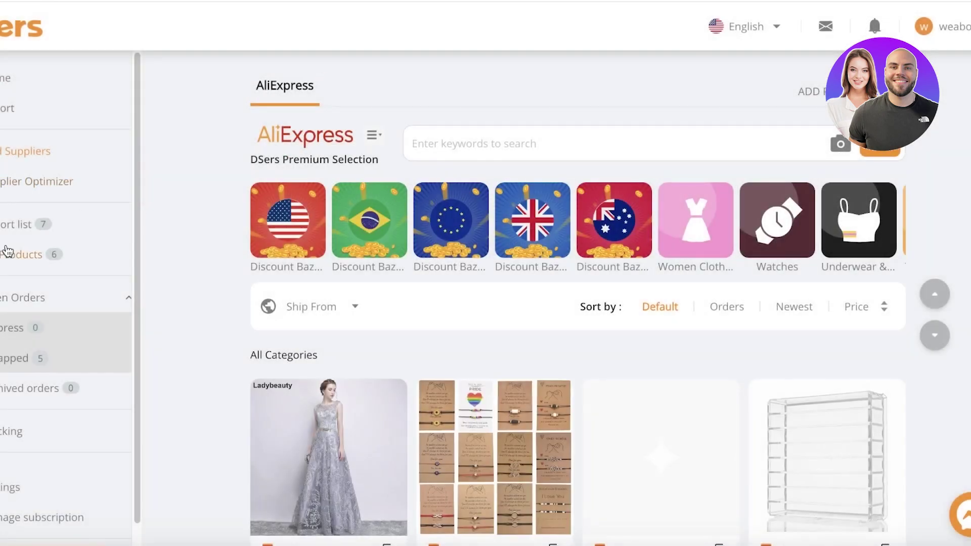
pyautogui.click(9, 255)
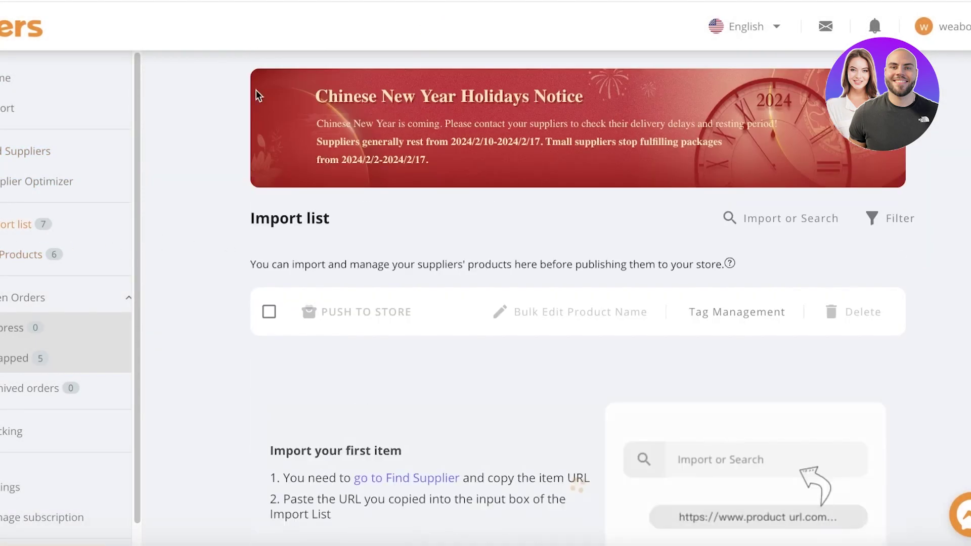
pyautogui.scroll(-4, 155, 145)
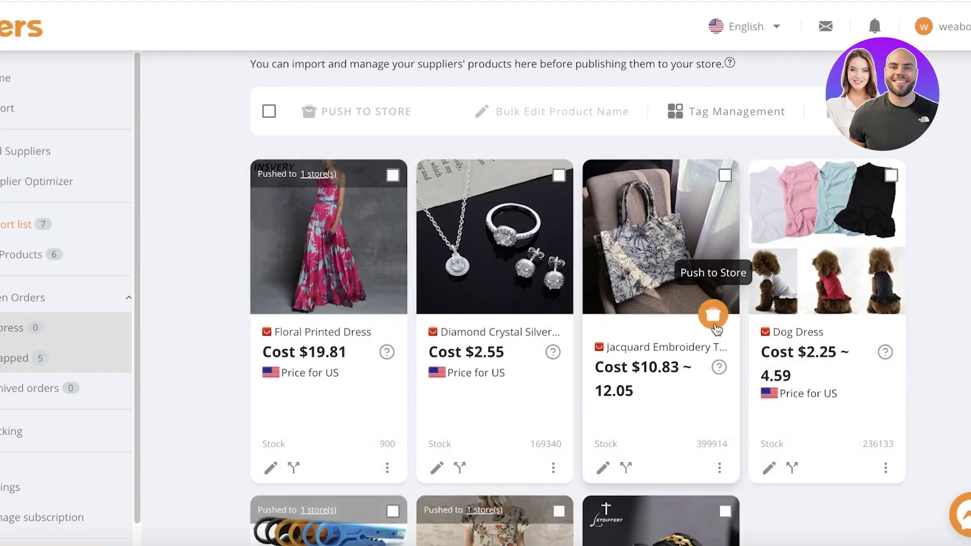
# Push the Jacquard Embroidery Tote to the e55d1a-2 and eb6d8b-2 stores.
pyautogui.click(714, 317)
pyautogui.click(237, 246)
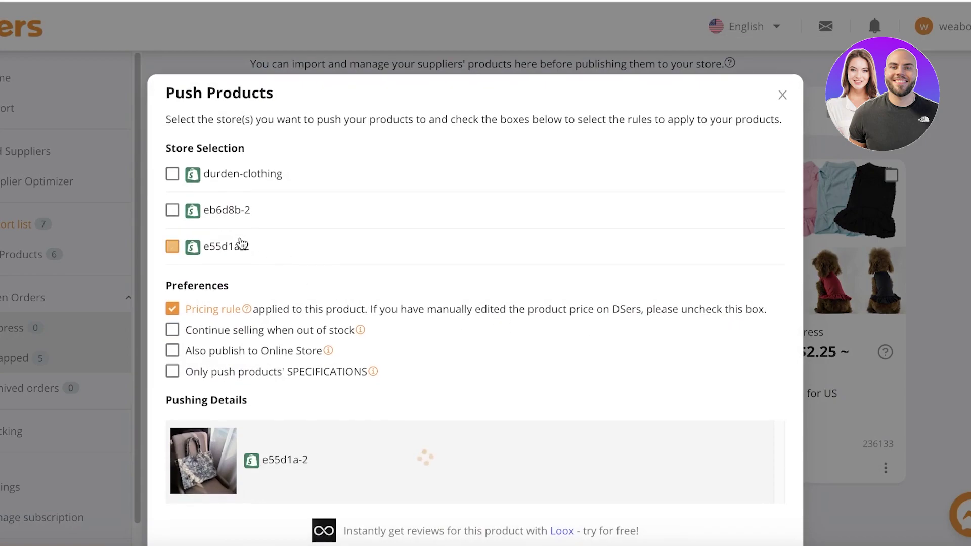
pyautogui.click(222, 215)
pyautogui.scroll(-2, 263, 283)
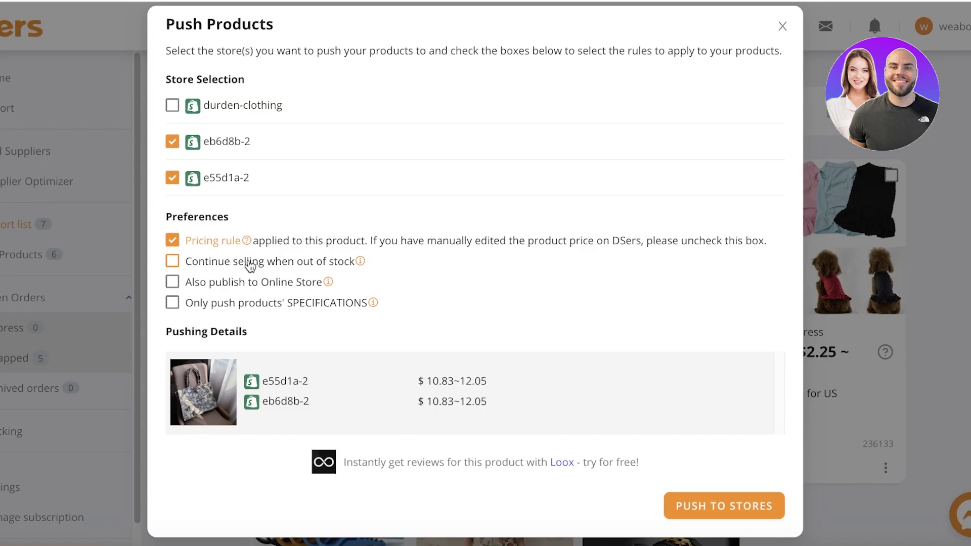
pyautogui.click(683, 507)
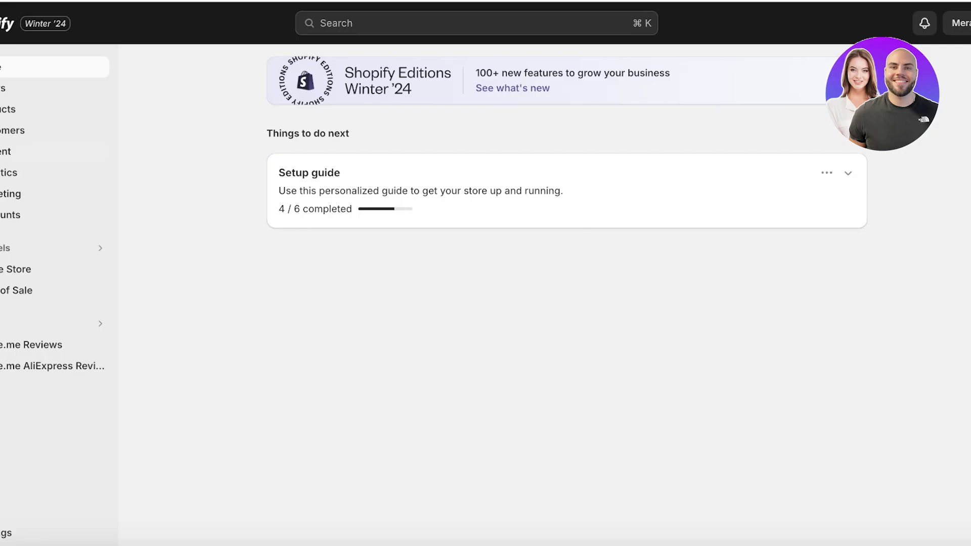
# Confirm the tote appears in Shopify's Products list beside Diet Plan, Painting and Dog Dress.
pyautogui.click(4, 109)
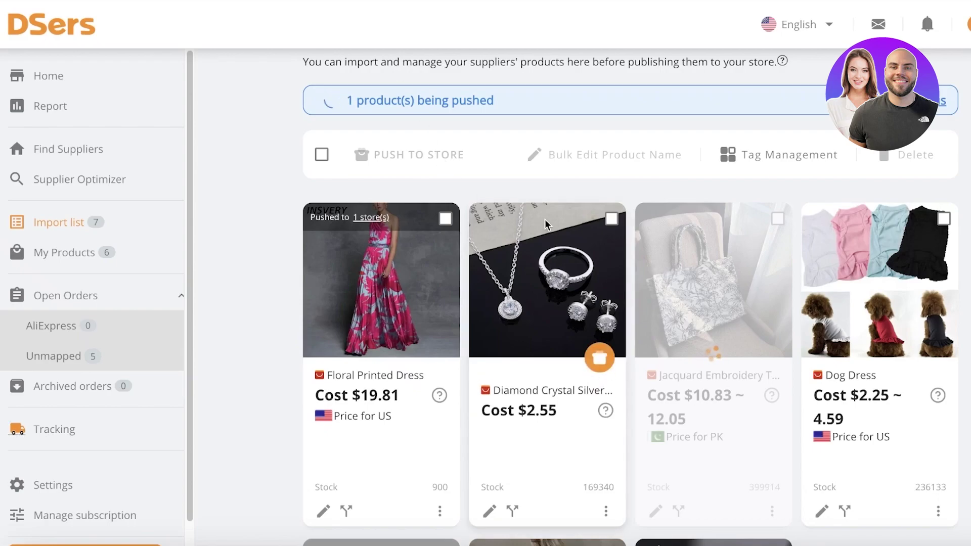
pyautogui.scroll(-1, 695, 292)
pyautogui.scroll(-5, 695, 291)
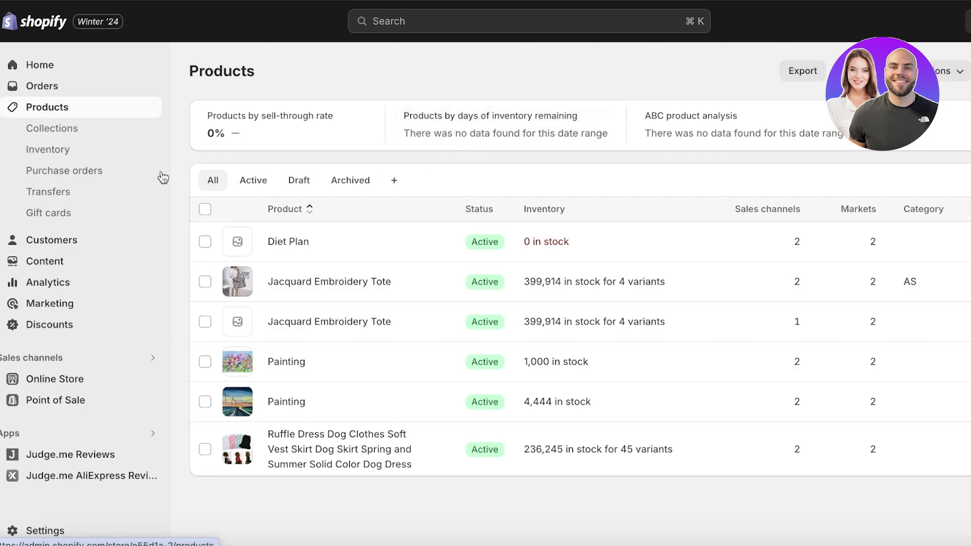
# Open Orders and confirm the store has no orders and zero totals today.
pyautogui.click(77, 93)
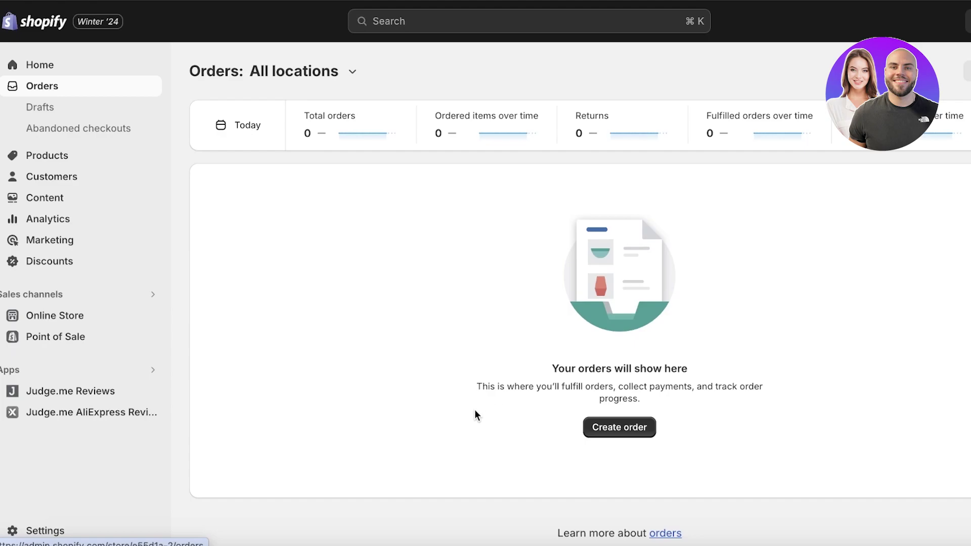
# Activate the (for testing) Bogus Gateway as the store's payment provider and close Settings.
pyautogui.click(23, 532)
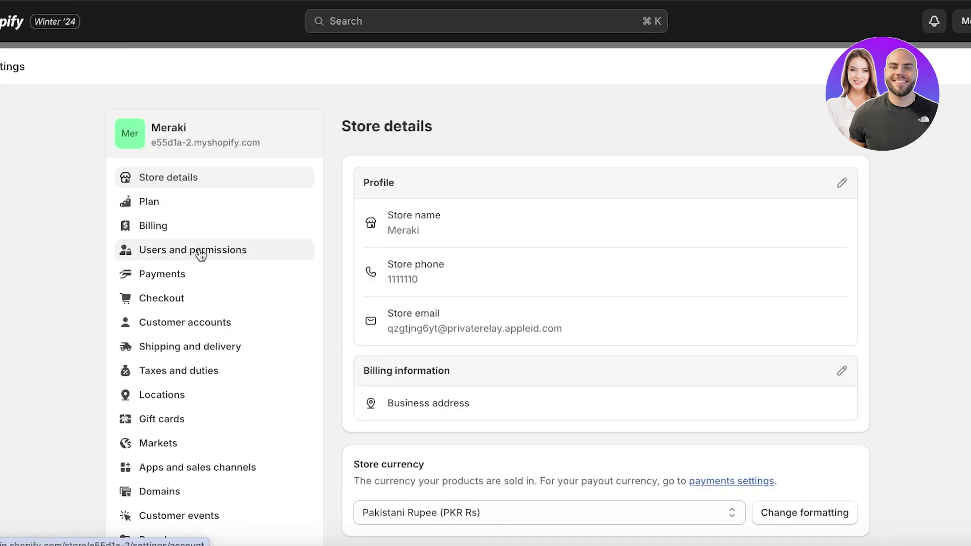
pyautogui.click(207, 255)
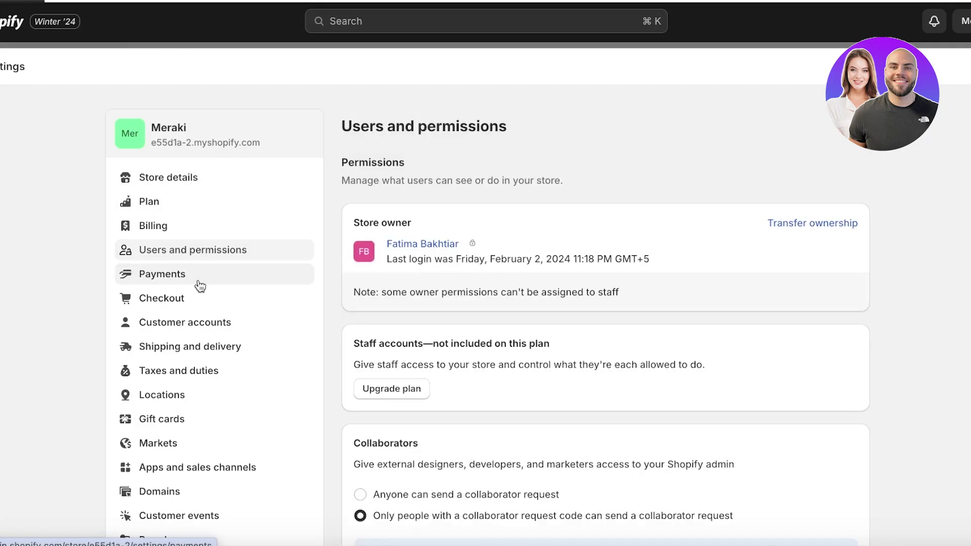
pyautogui.click(200, 287)
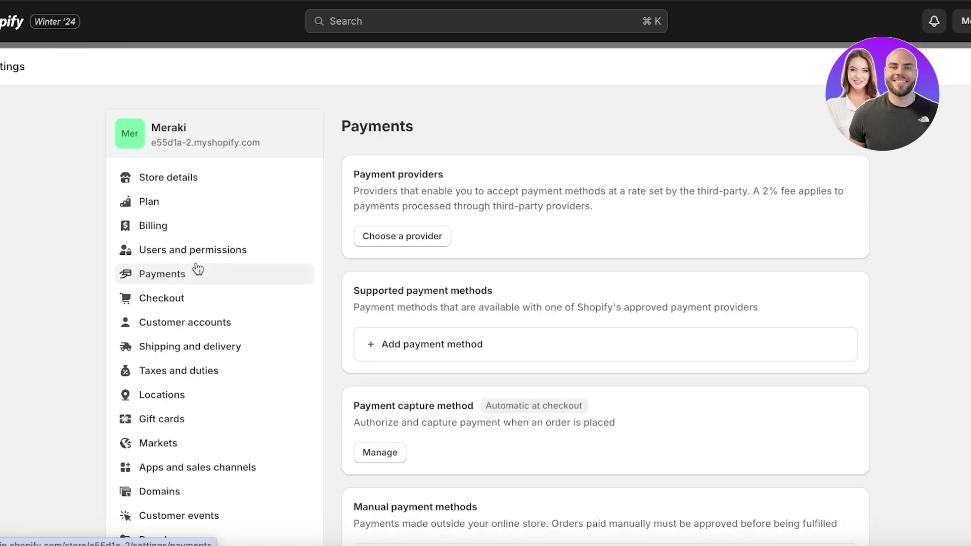
pyautogui.click(405, 238)
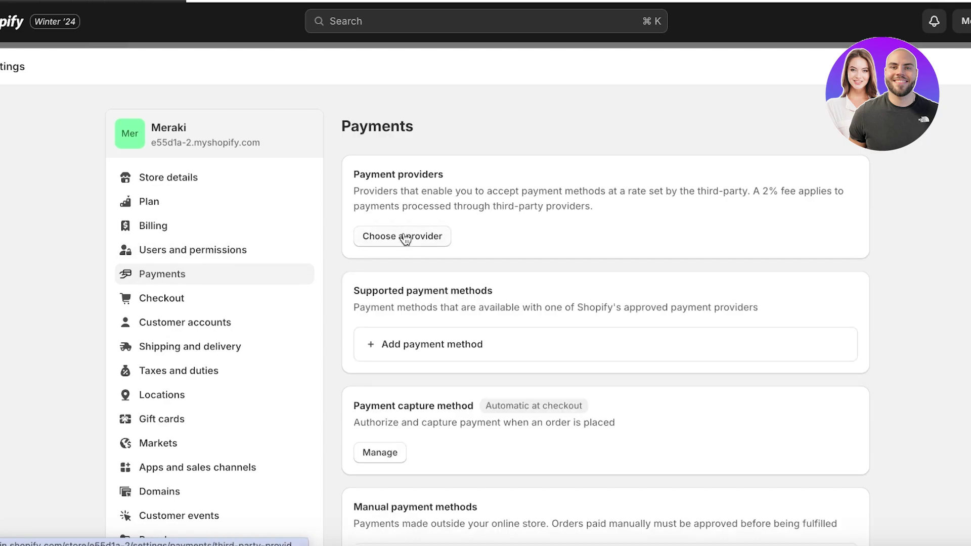
pyautogui.click(405, 238)
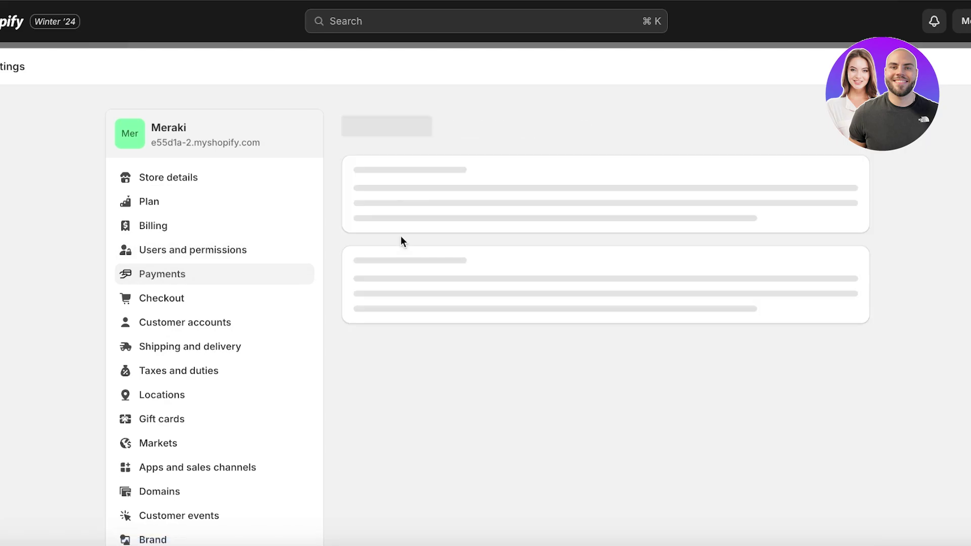
pyautogui.scroll(-1, 503, 317)
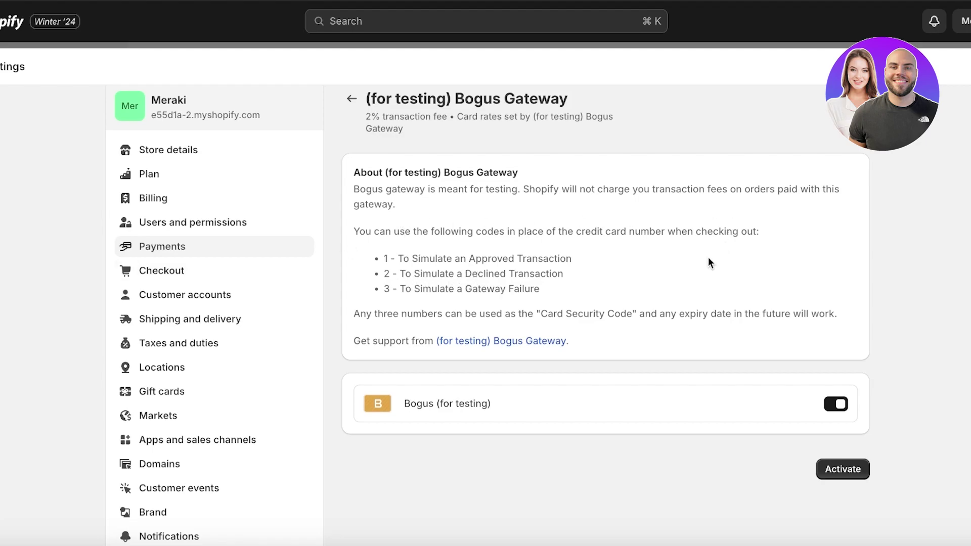
pyautogui.click(825, 463)
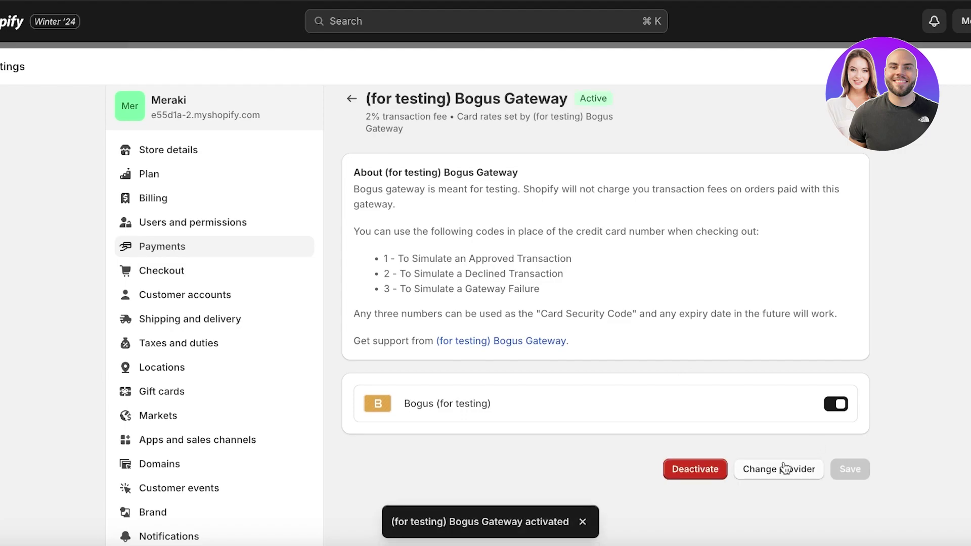
pyautogui.press('Escape')
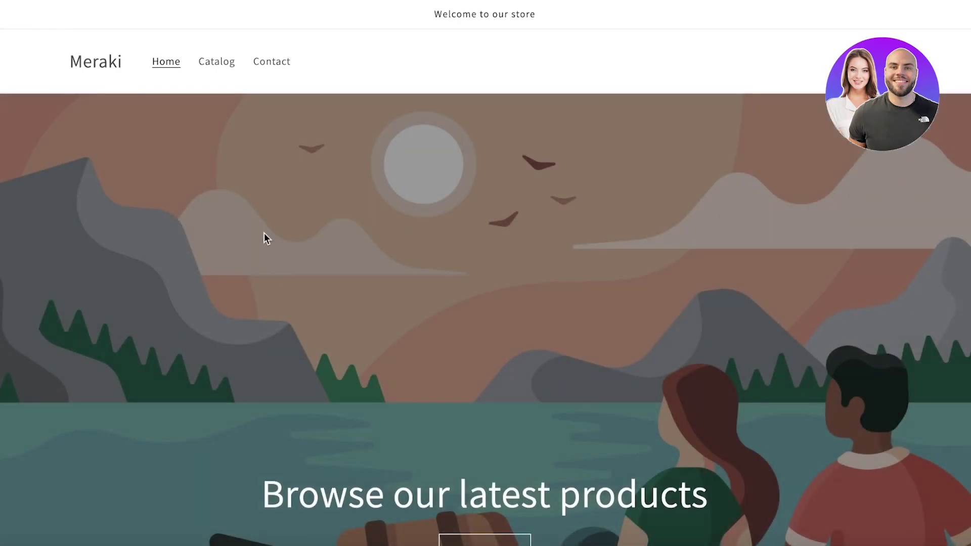
# View the Jacquard Embroidery Tote product page on the Meraki storefront.
pyautogui.scroll(-10, 262, 234)
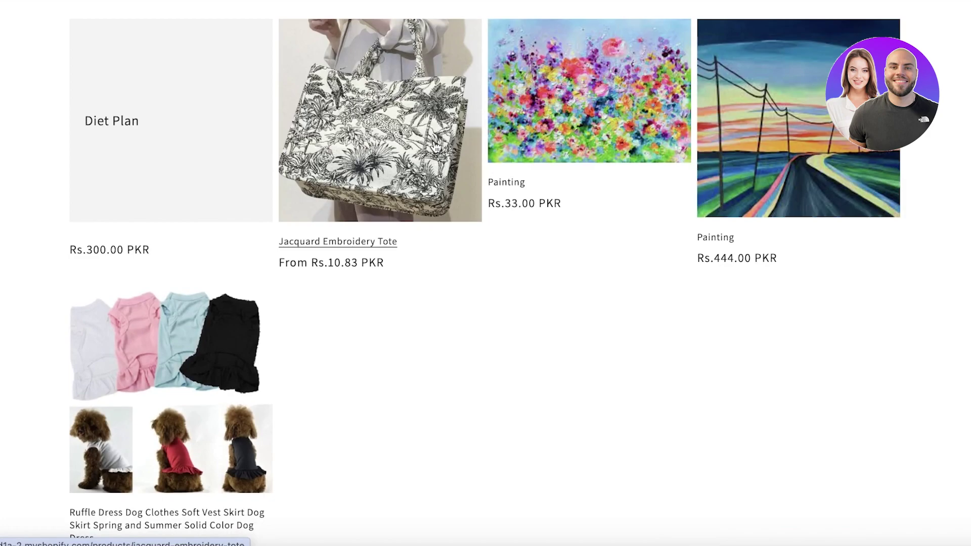
pyautogui.click(436, 146)
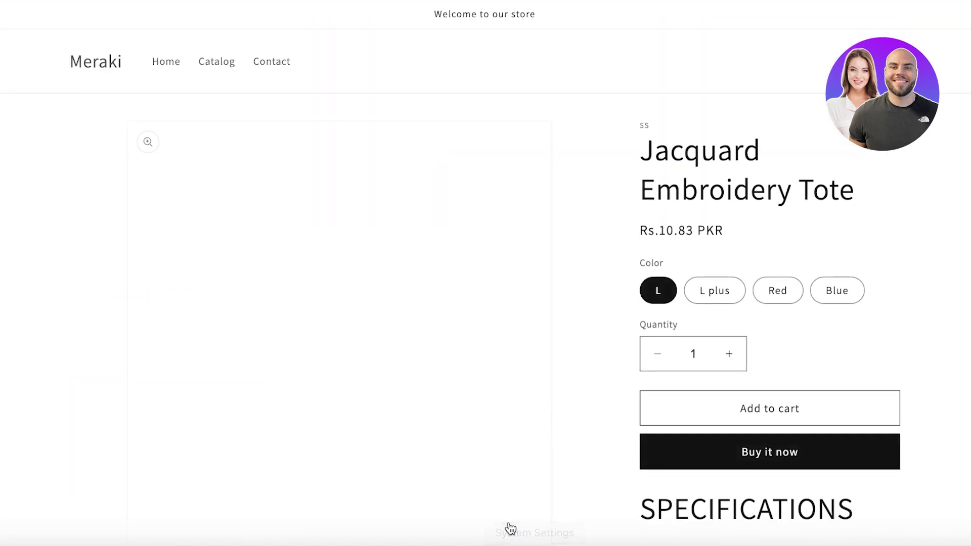
pyautogui.scroll(-3, 725, 288)
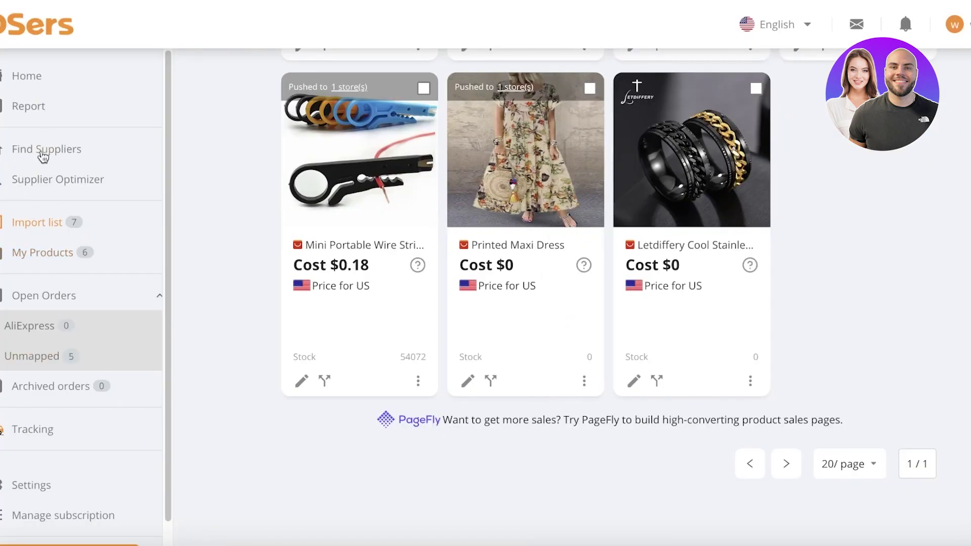
# Browse DSers' Find Suppliers pages, then return to the Import list.
pyautogui.click(40, 174)
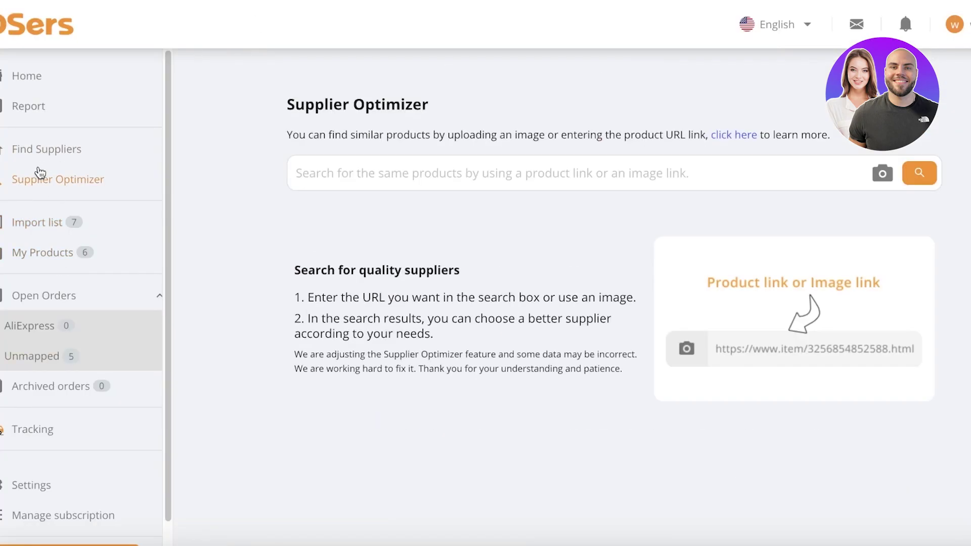
pyautogui.click(43, 152)
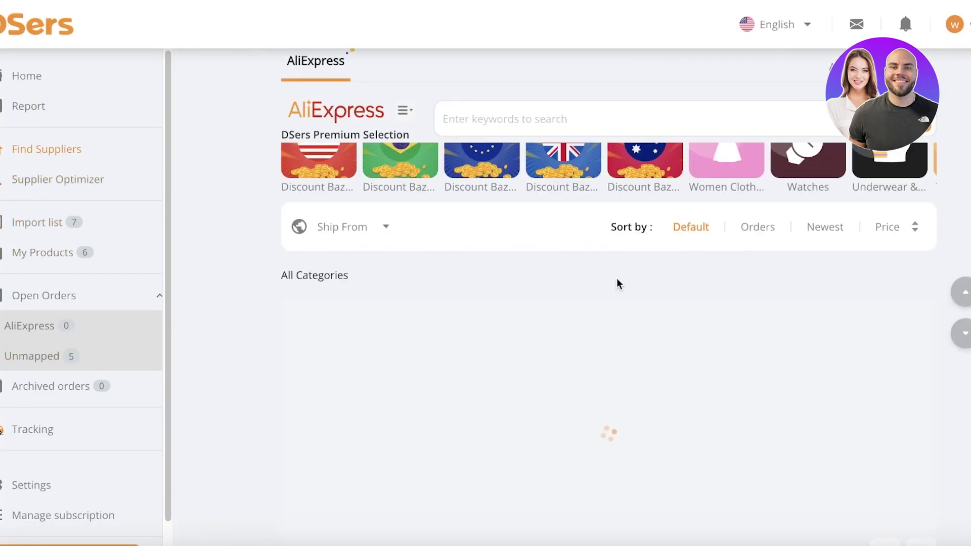
pyautogui.scroll(-3, 617, 284)
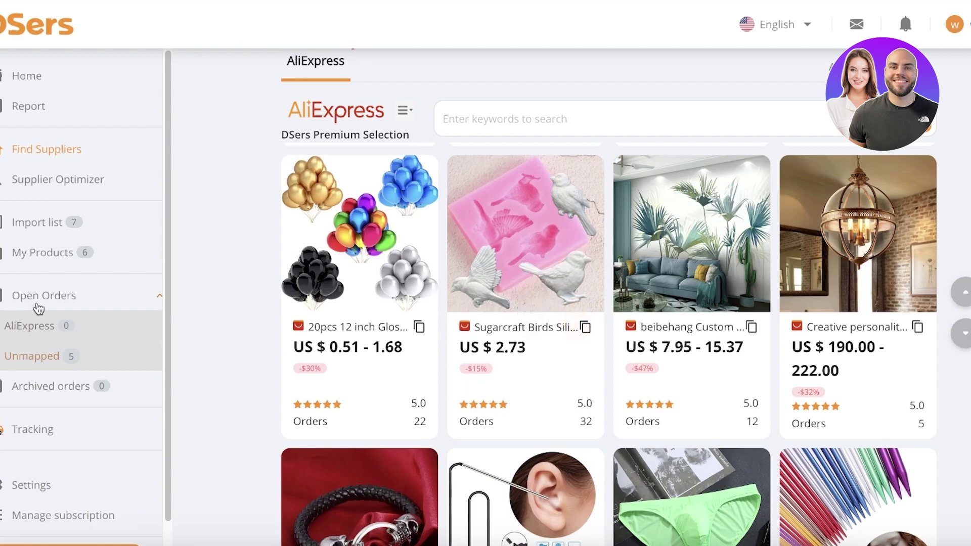
pyautogui.click(38, 223)
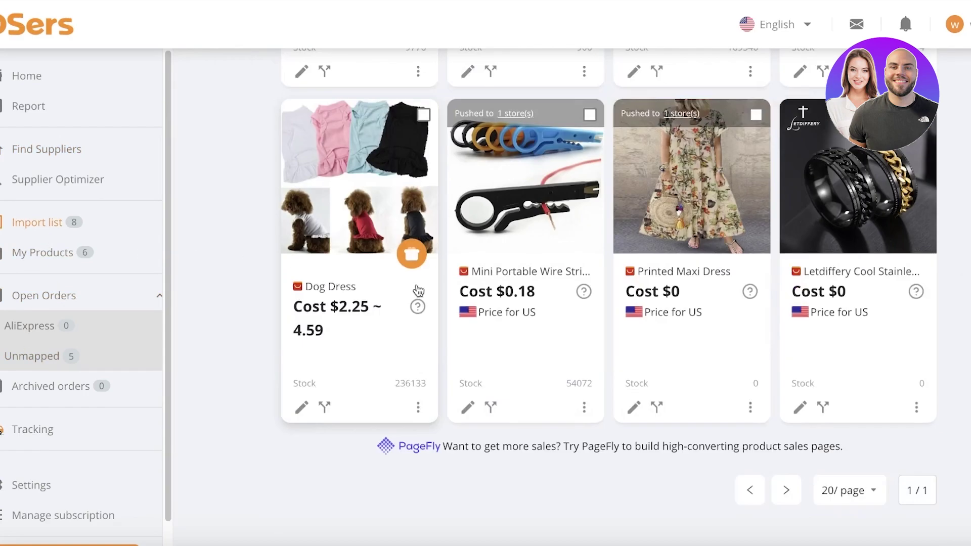
pyautogui.scroll(5, 418, 289)
# Push the Sugarcraft Birds mould to both stores, publishing to Online Store and selling when out of stock.
pyautogui.click(411, 303)
pyautogui.click(241, 212)
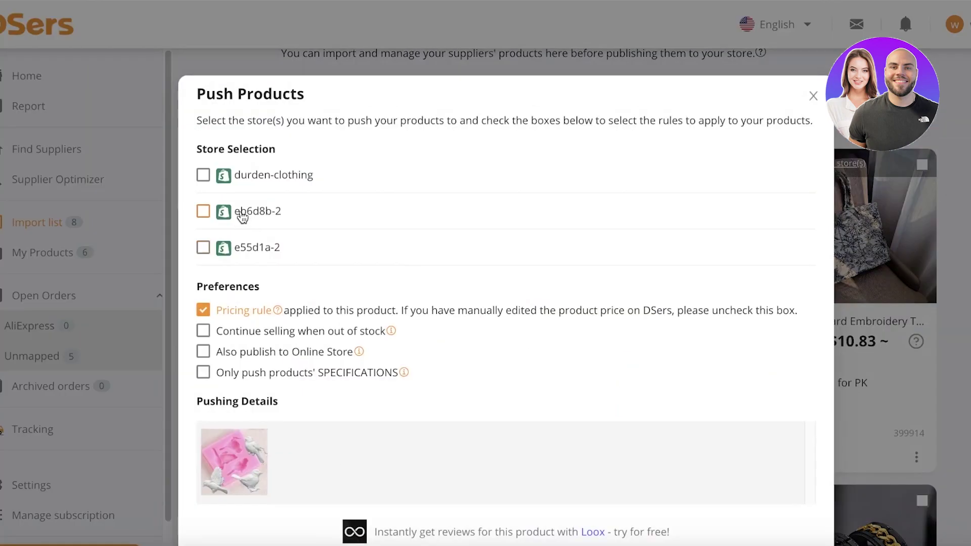
pyautogui.click(240, 253)
pyautogui.click(248, 373)
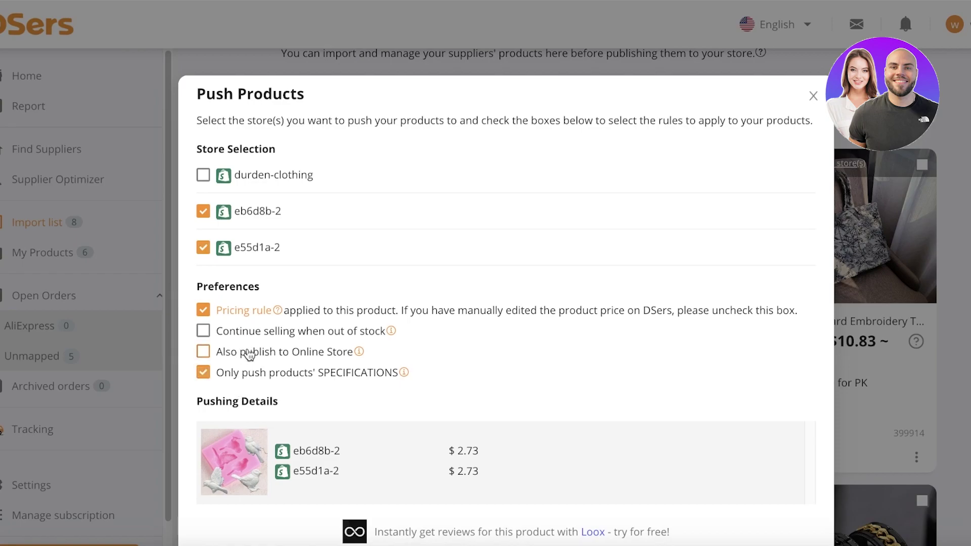
pyautogui.click(245, 353)
pyautogui.click(248, 331)
pyautogui.scroll(-2, 603, 384)
pyautogui.click(787, 504)
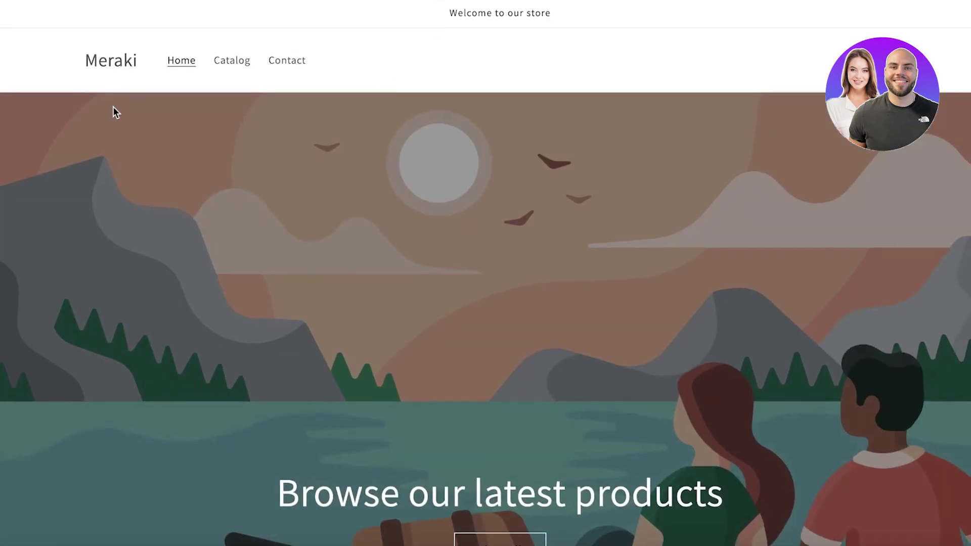
# Add the Sugarcraft Birds silicone mould (Rs.2.73) from the storefront Catalog to the cart.
pyautogui.scroll(-6, 151, 126)
pyautogui.scroll(5, 163, 154)
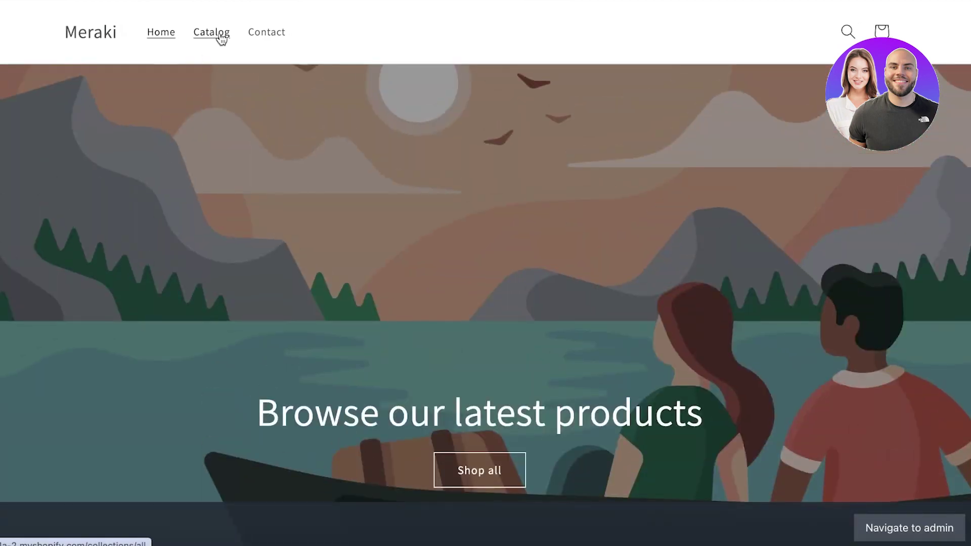
pyautogui.click(212, 33)
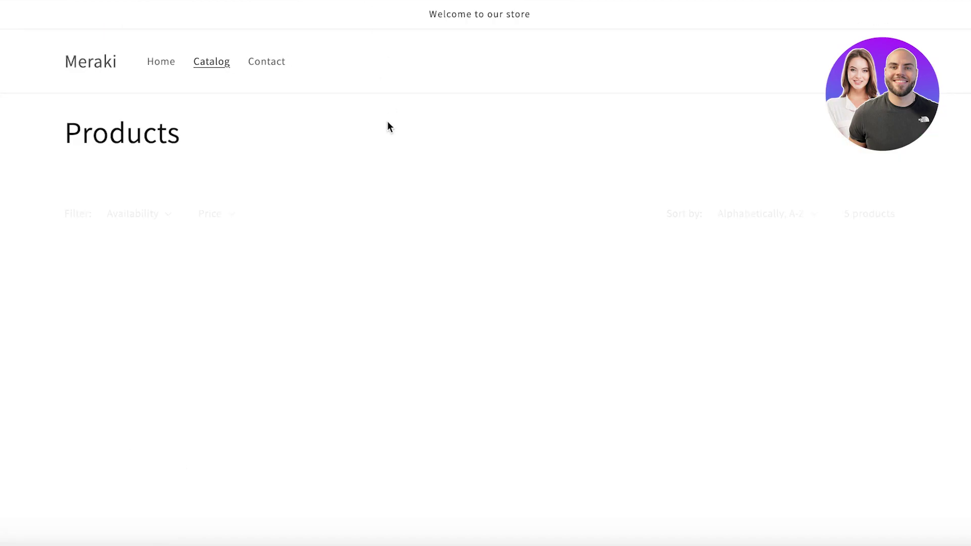
pyautogui.scroll(-4, 384, 128)
pyautogui.scroll(-4, 526, 126)
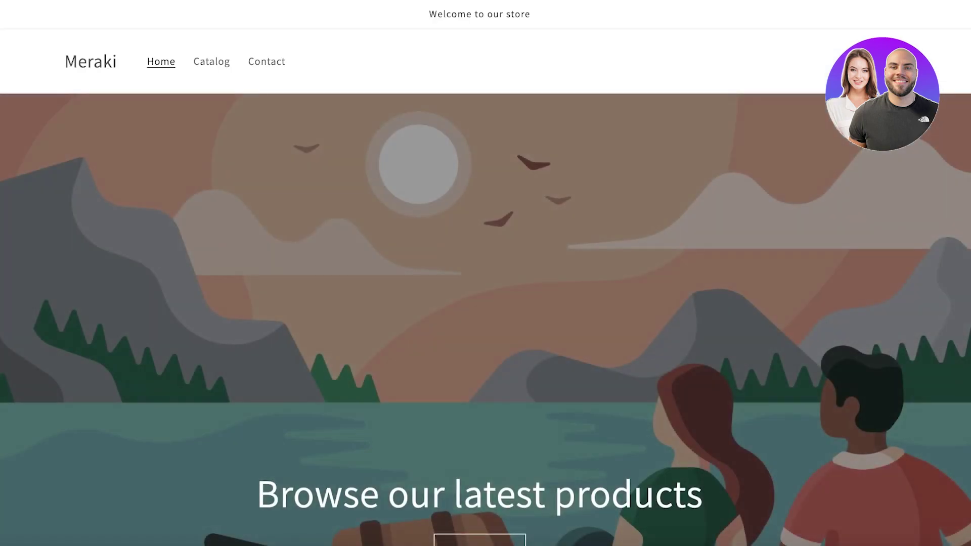
pyautogui.scroll(-15, 597, 115)
pyautogui.scroll(3, 594, 121)
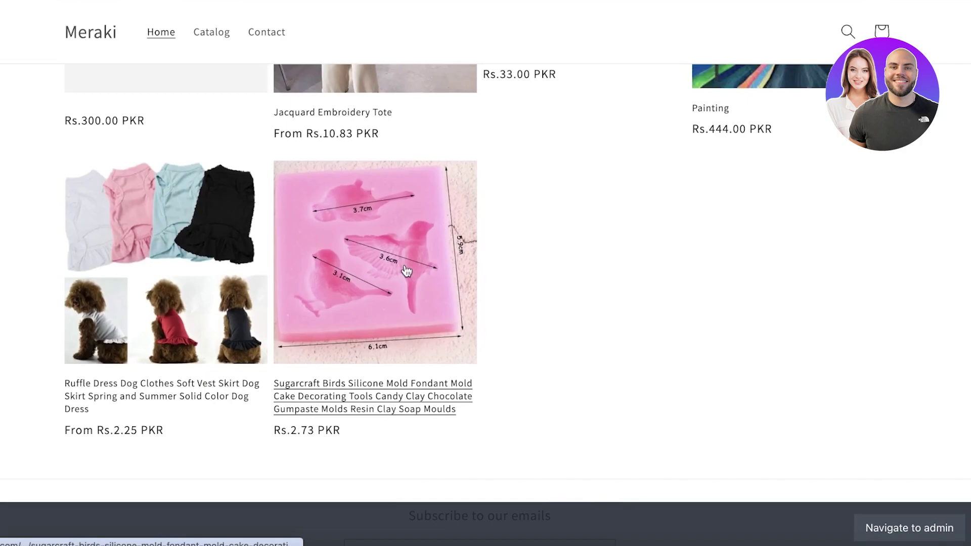
pyautogui.click(374, 253)
pyautogui.scroll(-7, 621, 311)
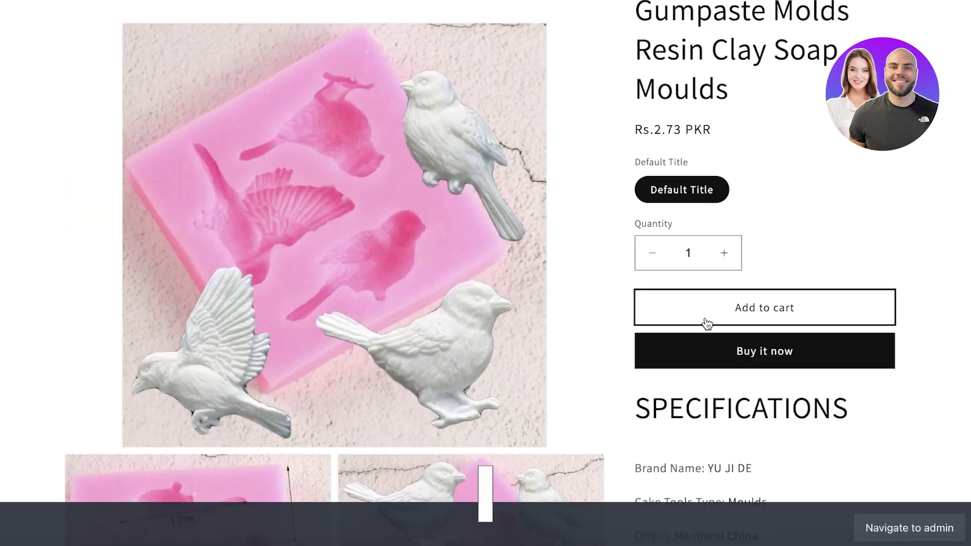
pyautogui.click(706, 323)
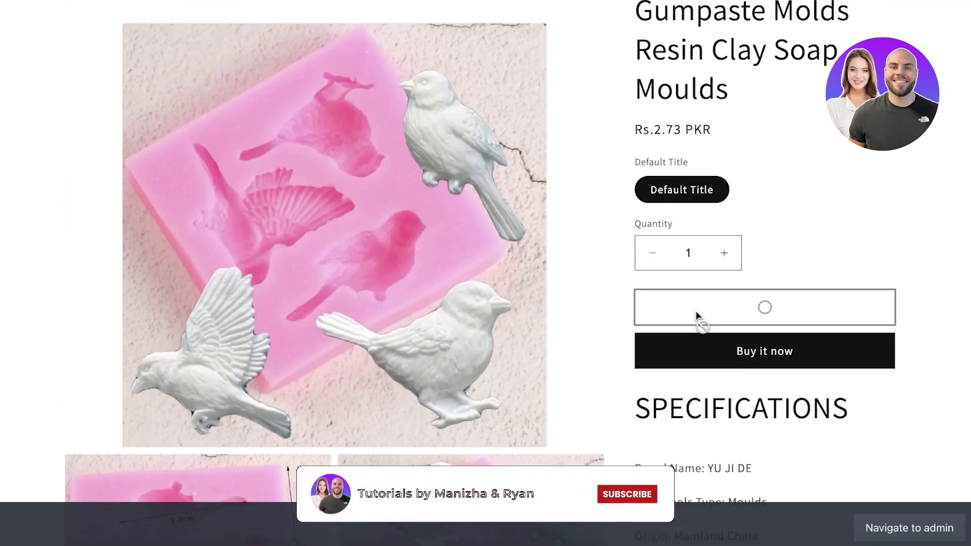
# Start checkout and enter the contact e-mail, name, suggested address, city 'aa' and postal code 'AA'.
pyautogui.click(714, 247)
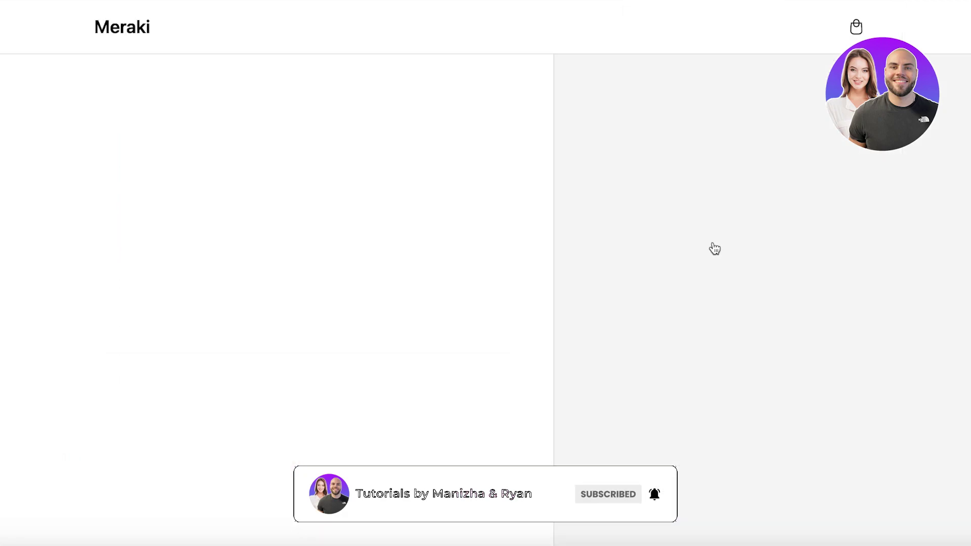
pyautogui.write('aaa')
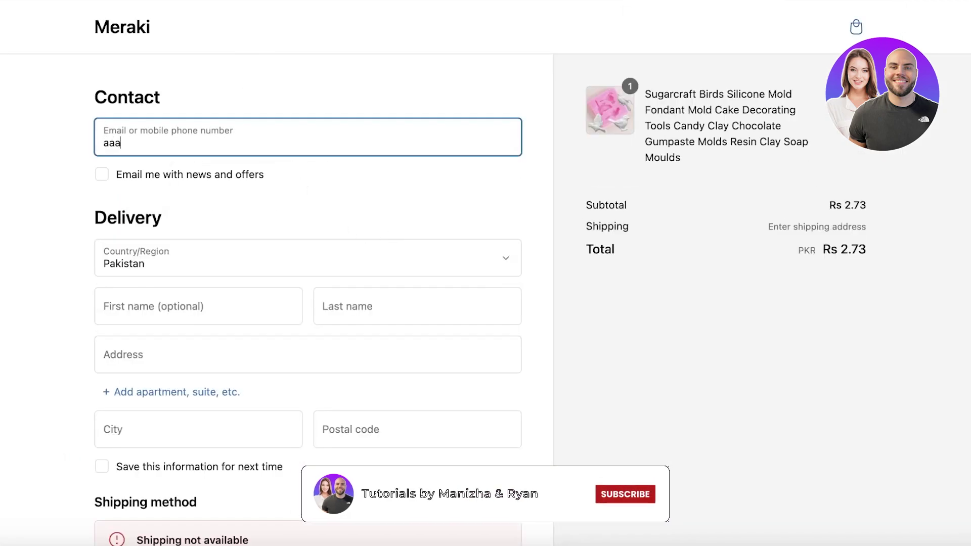
pyautogui.write('@gmail')
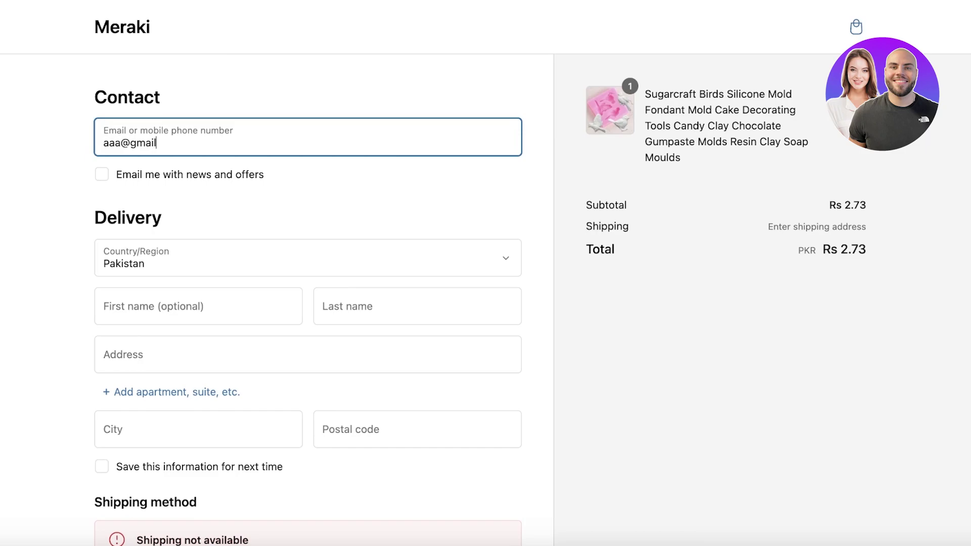
pyautogui.write('.com')
pyautogui.click(239, 311)
pyautogui.write('a')
pyautogui.press('Tab')
pyautogui.write('a')
pyautogui.click(293, 362)
pyautogui.write('a')
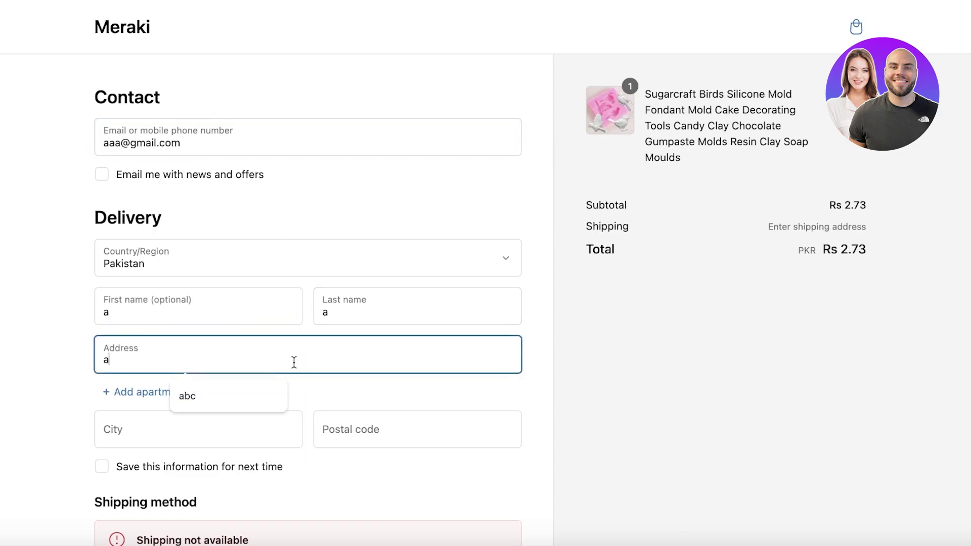
pyautogui.press('Down')
pyautogui.press('Return')
pyautogui.click(230, 422)
pyautogui.write('aa')
pyautogui.click(373, 433)
pyautogui.write('AA')
# Enter test card number 1 and its expiry, then submit payment, which is rejected.
pyautogui.scroll(-3, 467, 471)
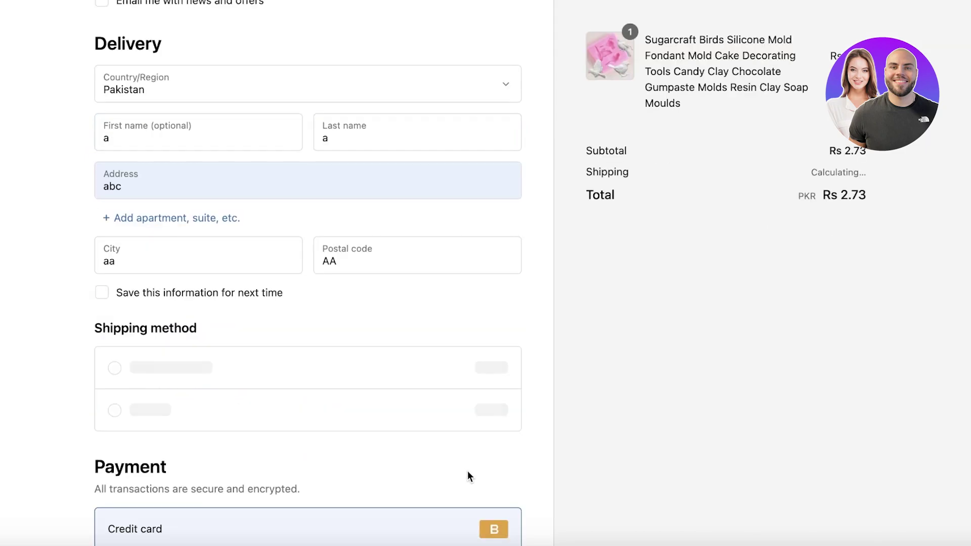
pyautogui.scroll(-3, 290, 439)
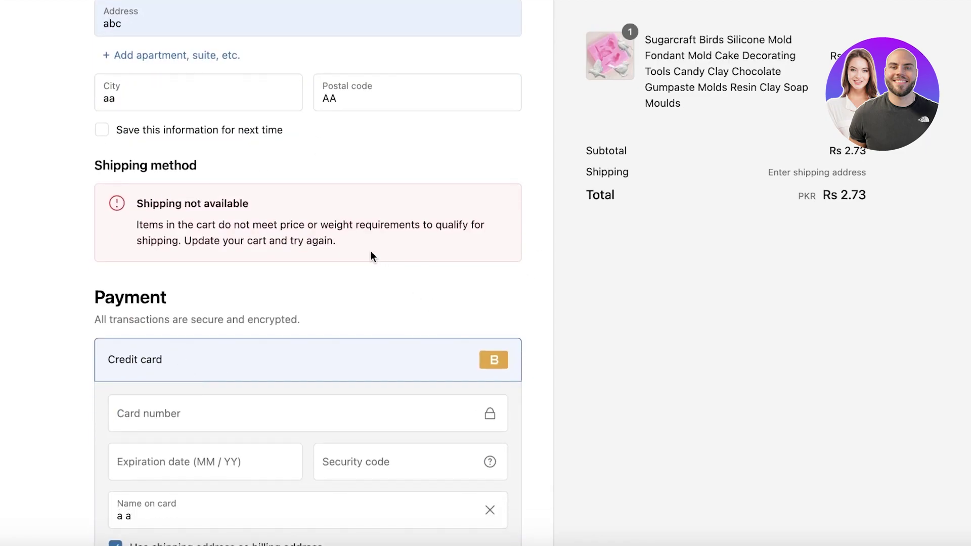
pyautogui.scroll(-3, 232, 258)
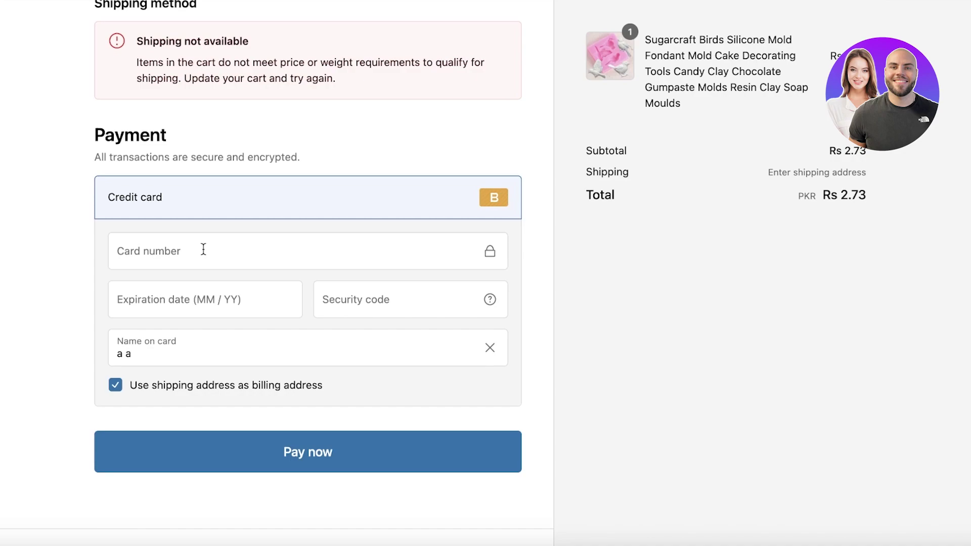
pyautogui.click(204, 249)
pyautogui.write('1')
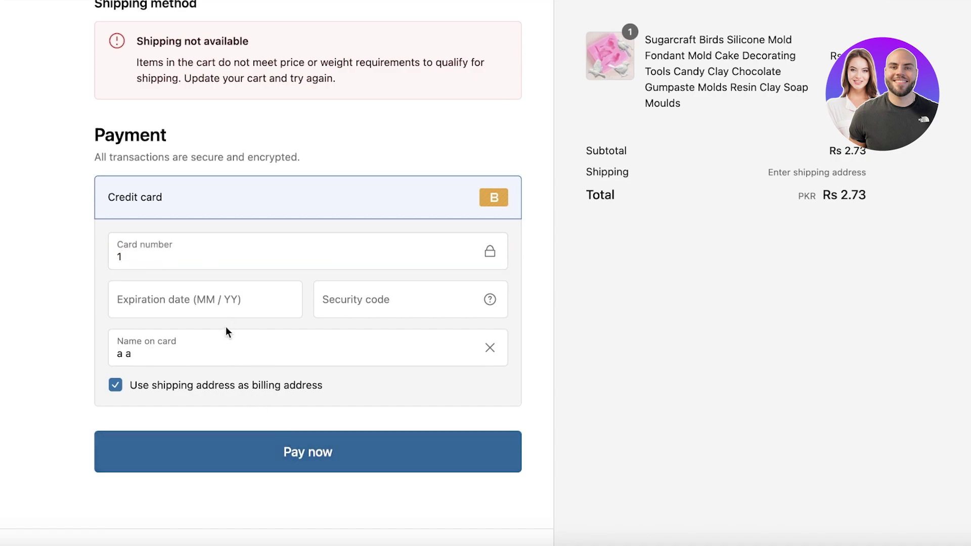
pyautogui.click(220, 293)
pyautogui.click(235, 434)
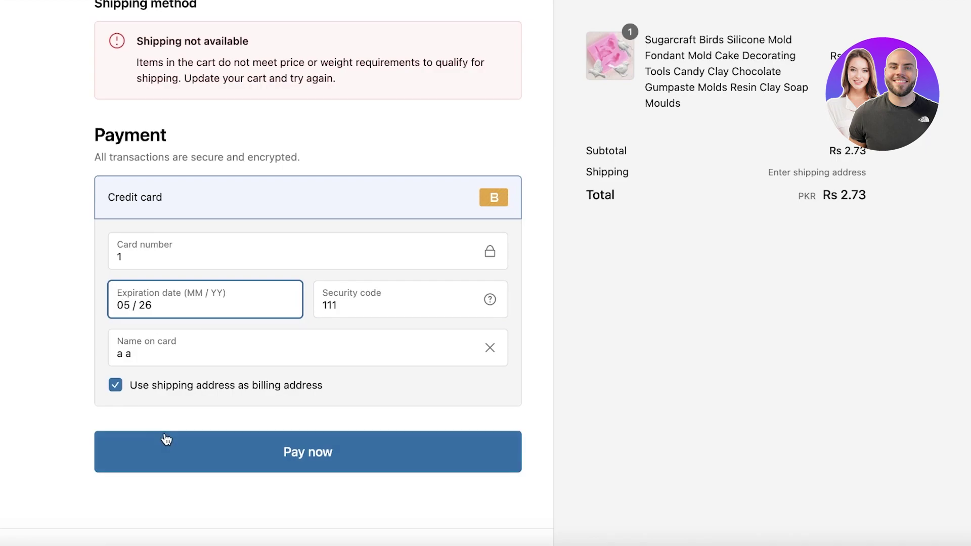
pyautogui.click(166, 439)
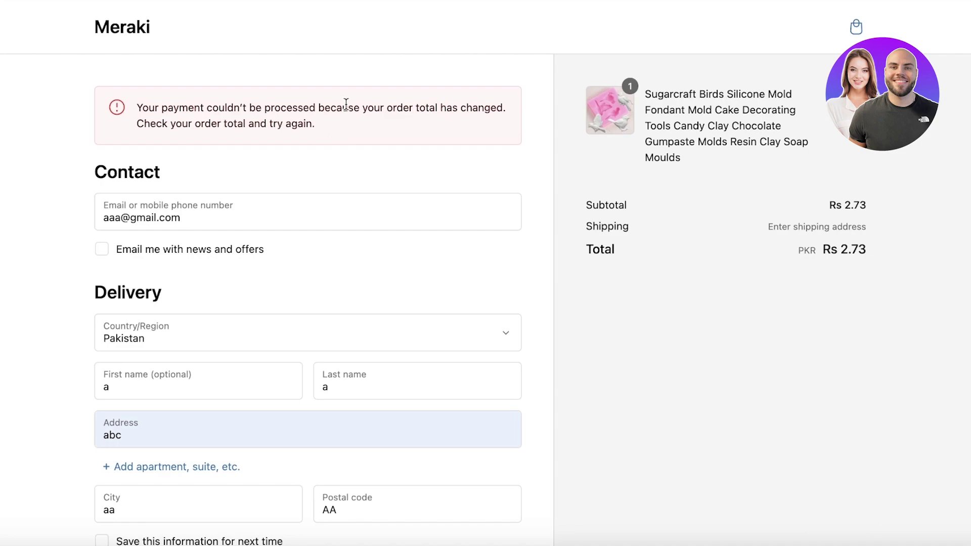
# Replace the city by autofilling the delivery address from the Islamabad 44100 suggestion.
pyautogui.moveTo(346, 103); pyautogui.dragTo(494, 106)
pyautogui.click(265, 120)
pyautogui.scroll(-2, 97, 155)
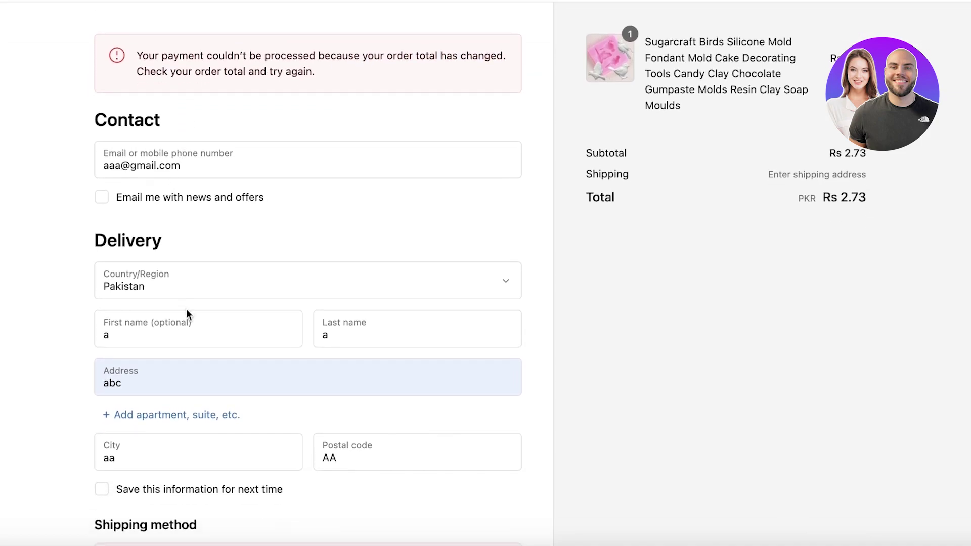
pyautogui.doubleClick(206, 461)
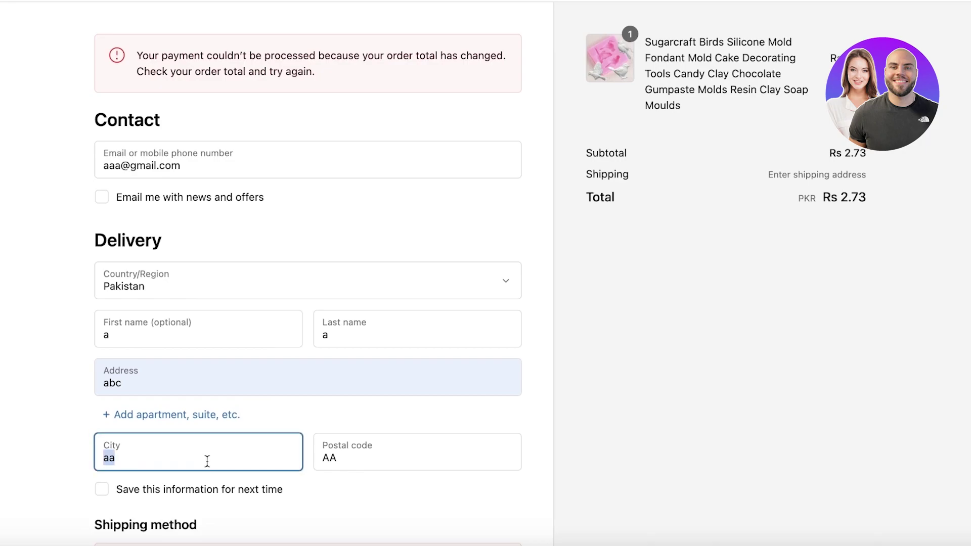
pyautogui.write('ISLAMABAD')
pyautogui.click(249, 328)
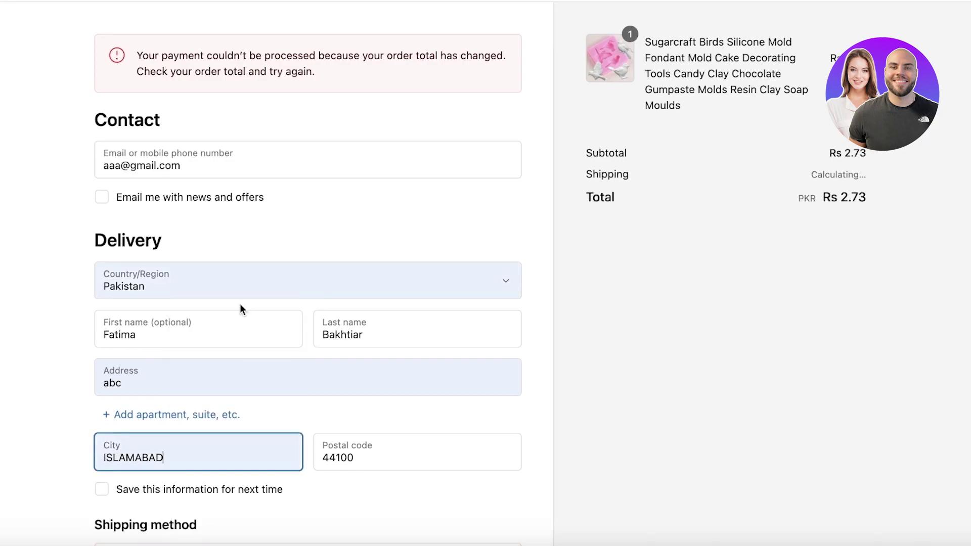
# Retry Pay now with the saved Bogus test card and read the shipping-unavailable error.
pyautogui.scroll(-10, 316, 412)
pyautogui.scroll(-1, 269, 429)
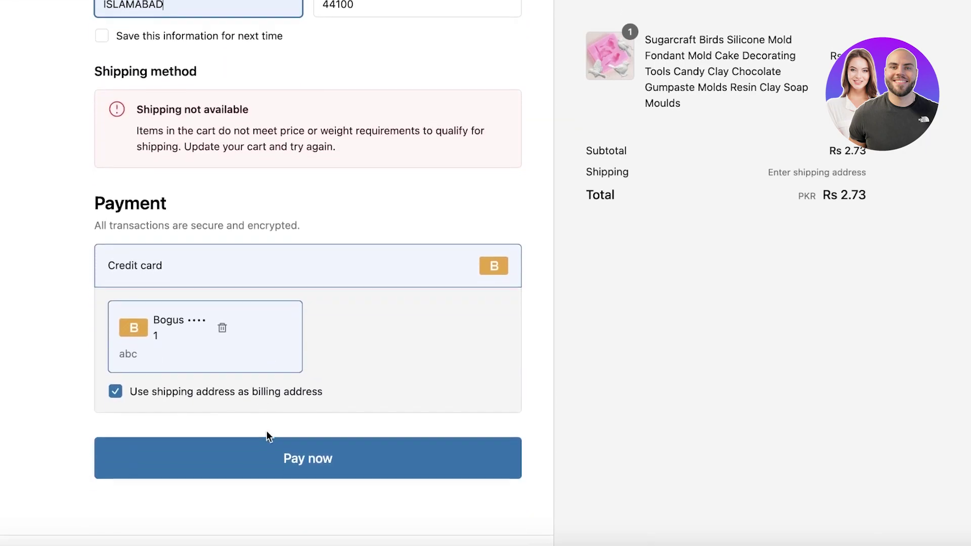
pyautogui.click(209, 453)
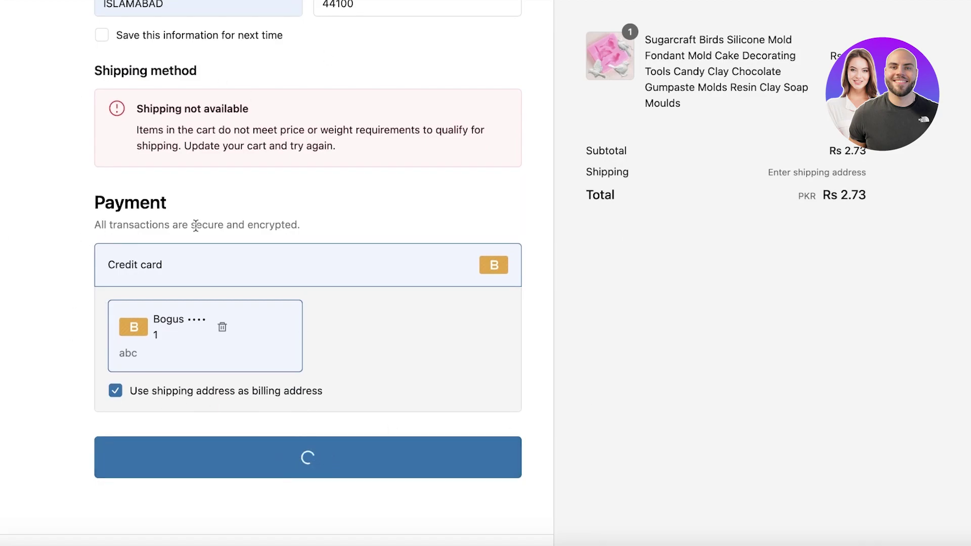
pyautogui.scroll(-10, 124, 221)
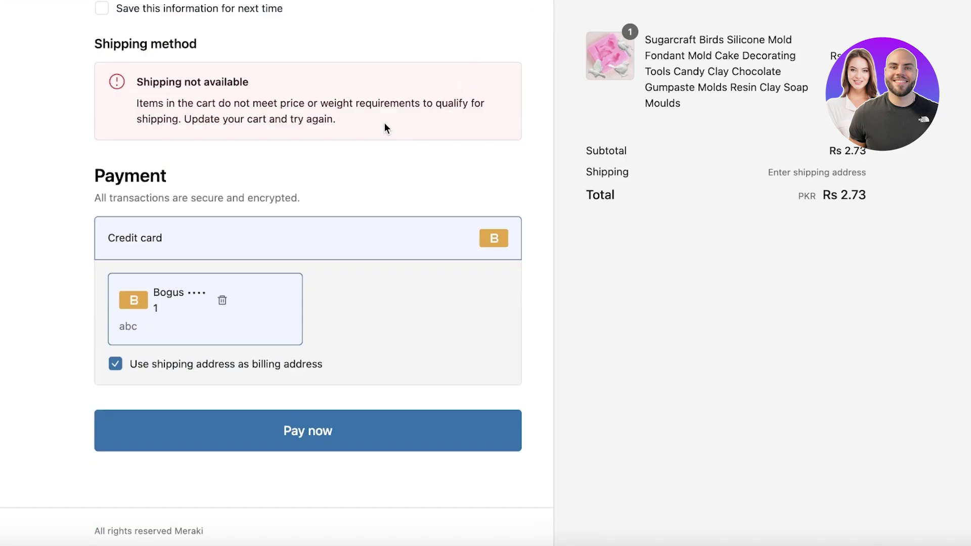
pyautogui.moveTo(225, 103); pyautogui.dragTo(470, 104)
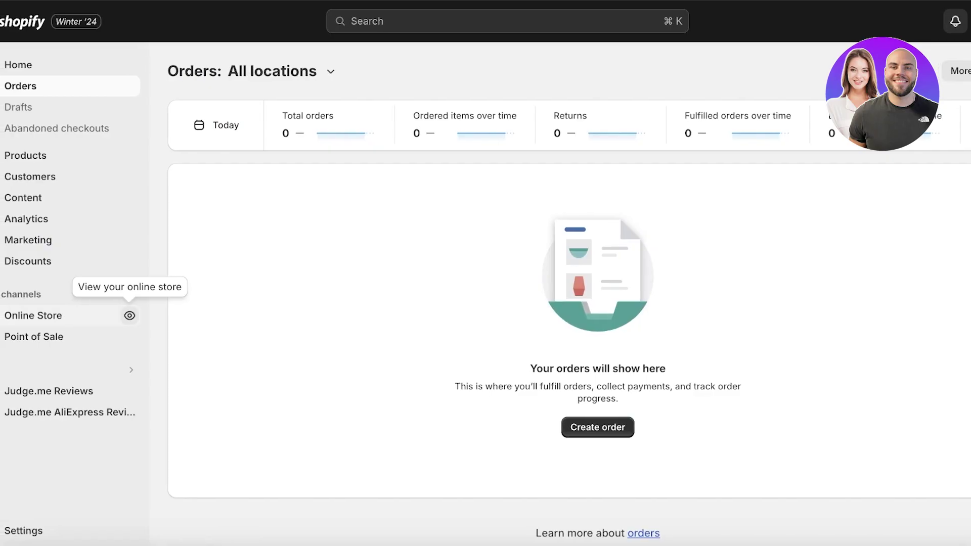
# In Products, select the first Jacquard Embroidery Tote, then cancel the remove-from-collections action.
pyautogui.click(44, 157)
pyautogui.scroll(-1, 206, 281)
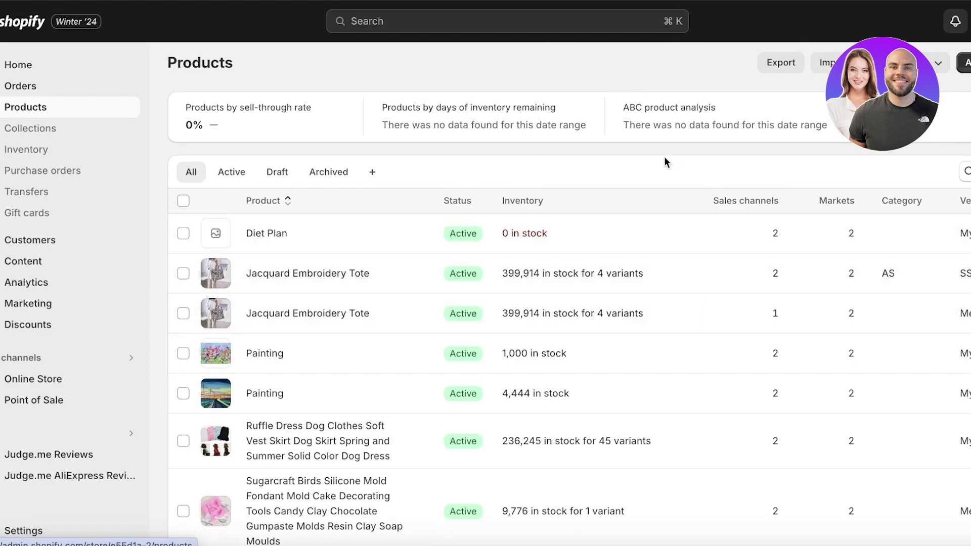
pyautogui.click(183, 273)
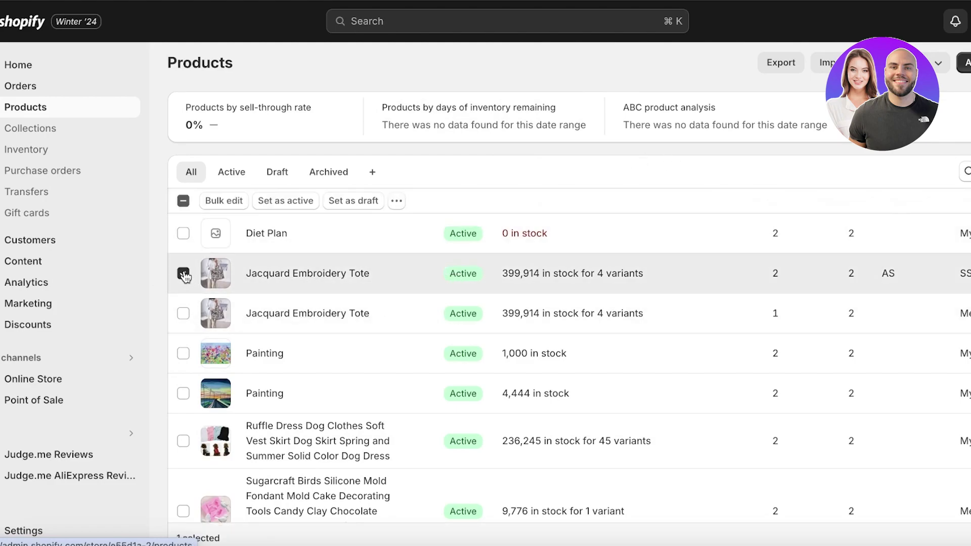
pyautogui.click(395, 201)
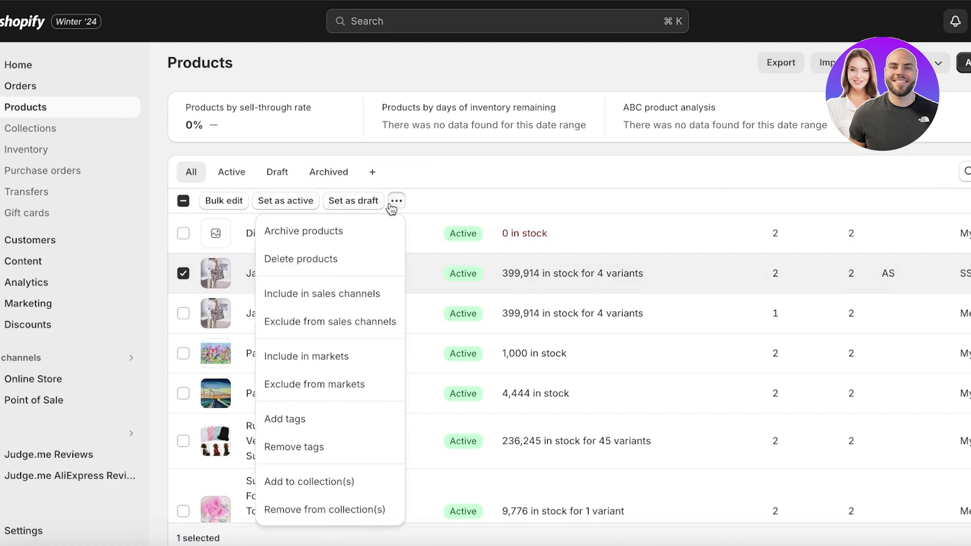
pyautogui.click(349, 510)
pyautogui.click(658, 337)
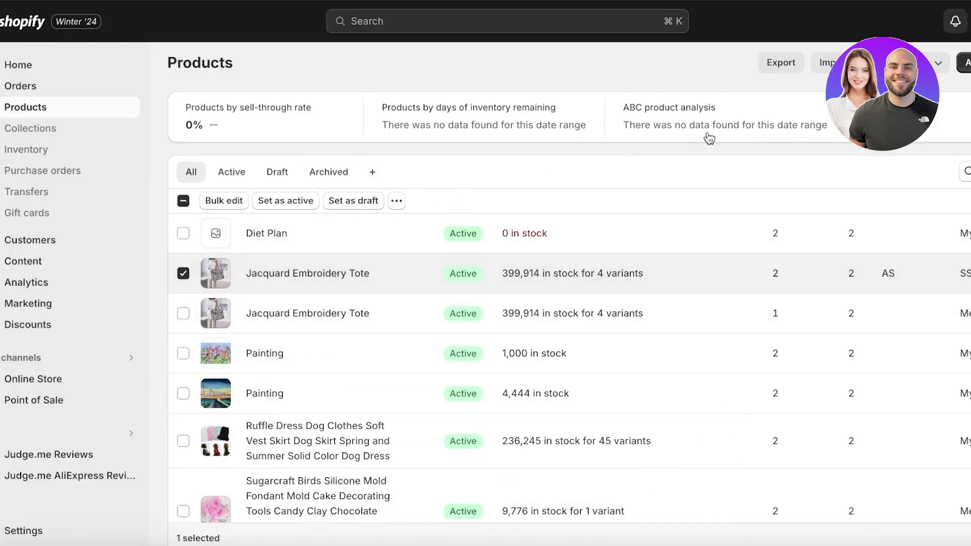
# Delete the selected duplicate Jacquard Embroidery Tote through the bulk actions menu and confirm.
pyautogui.click(937, 62)
pyautogui.click(495, 206)
pyautogui.click(397, 201)
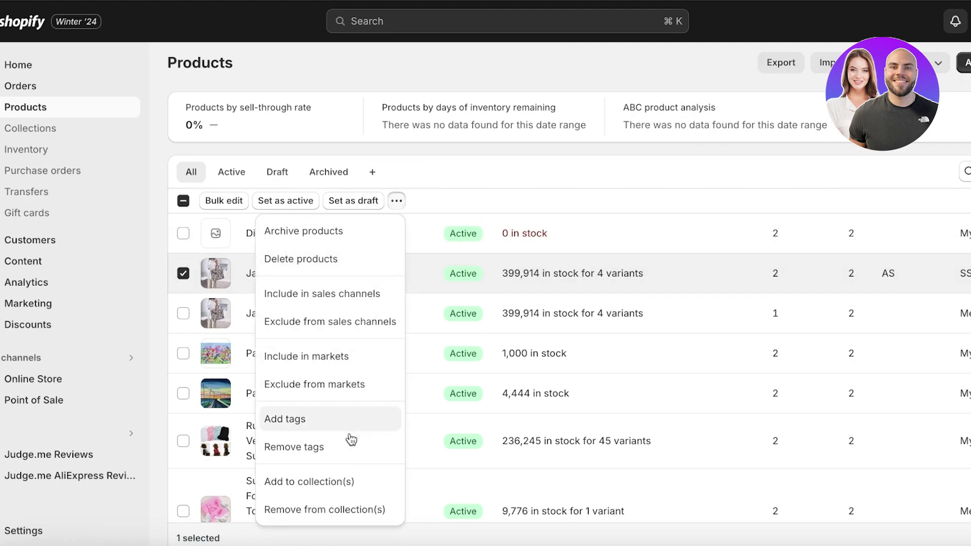
pyautogui.click(306, 260)
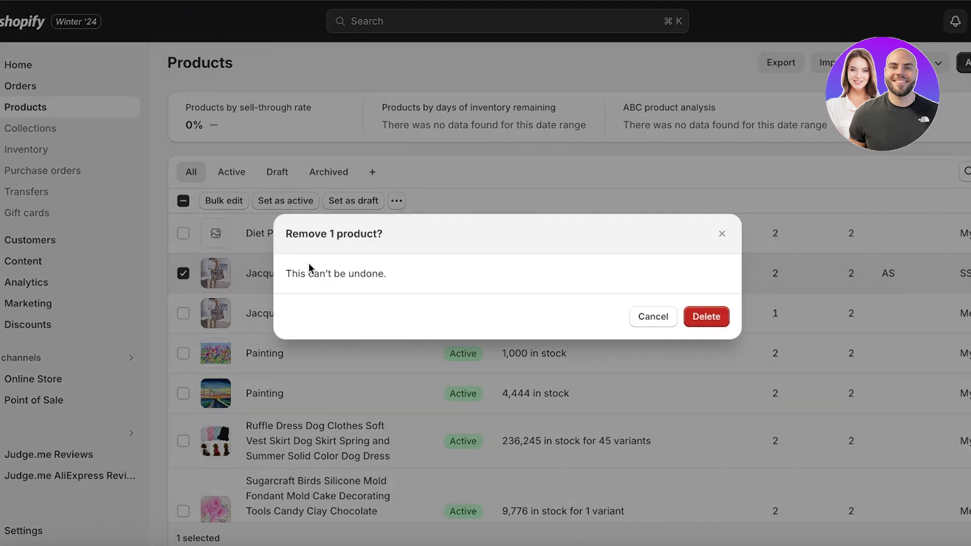
pyautogui.click(727, 323)
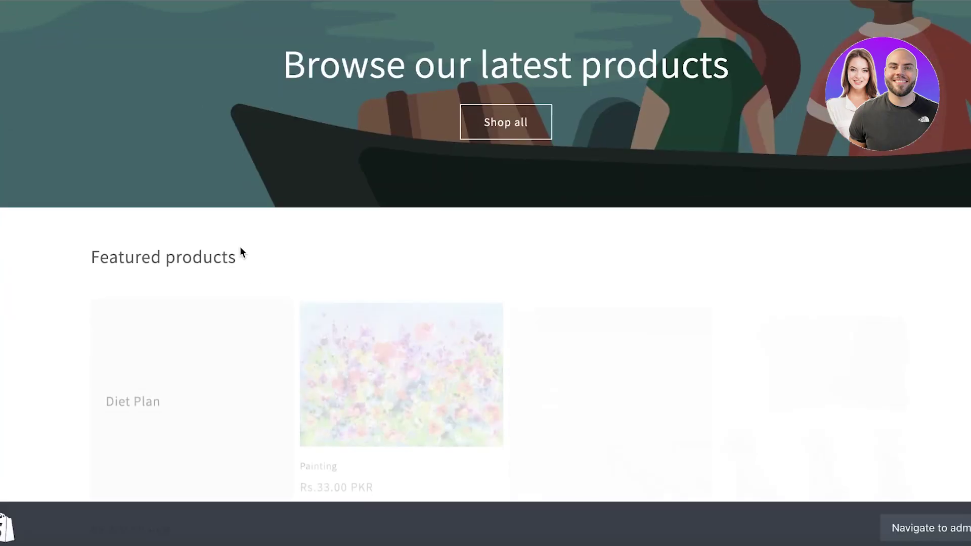
# From the Catalog, buy the Ruffle Dress dog dress immediately with Buy it now.
pyautogui.scroll(4, 247, 240)
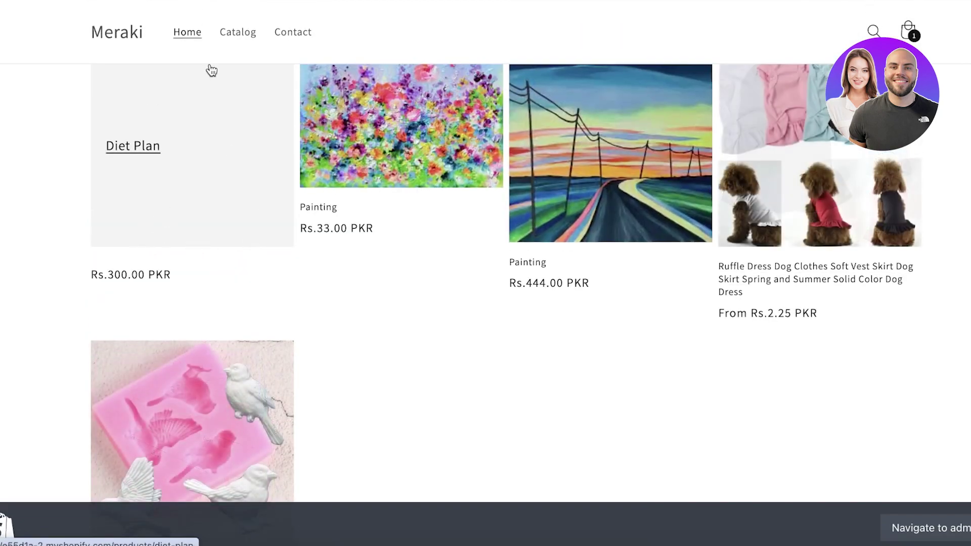
pyautogui.click(249, 41)
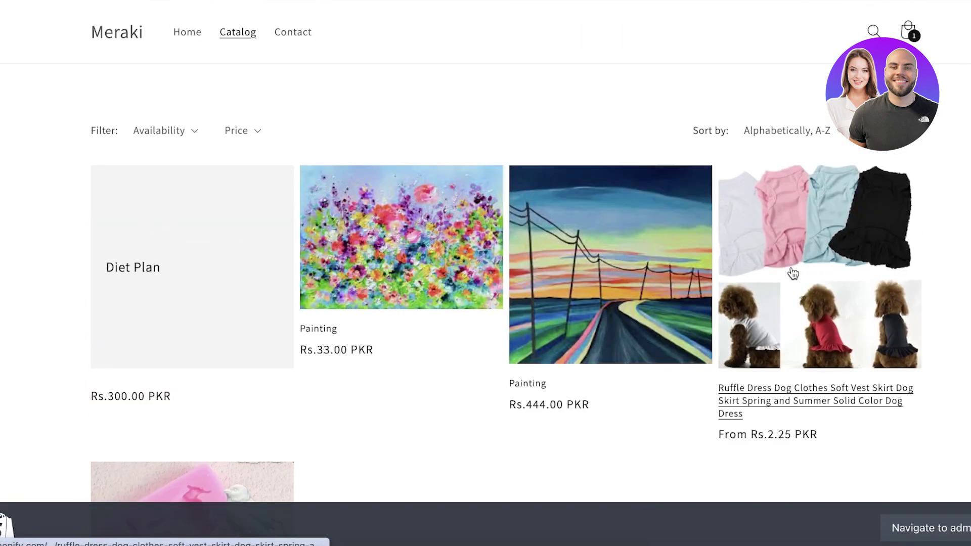
pyautogui.click(793, 274)
pyautogui.scroll(-12, 708, 316)
pyautogui.scroll(4, 700, 184)
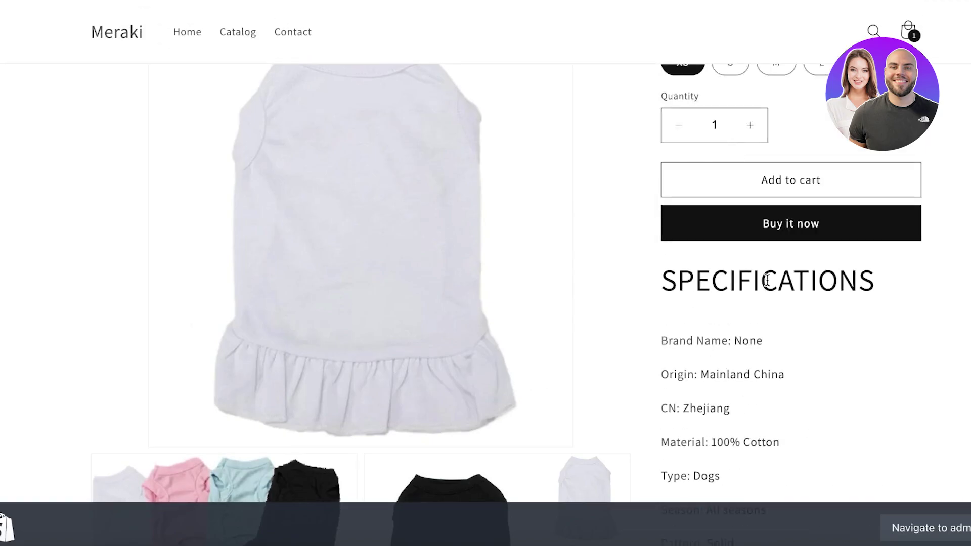
pyautogui.click(772, 234)
# Fill in contact e-mail, first name, the Islamabad F-8 Markaz address, card number 1 and expiry.
pyautogui.click(194, 155)
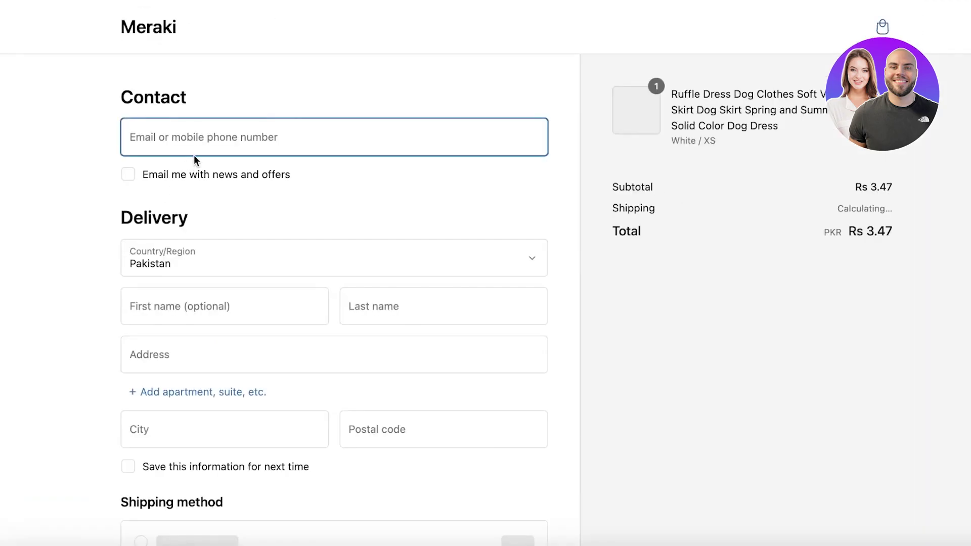
pyautogui.write('aaa')
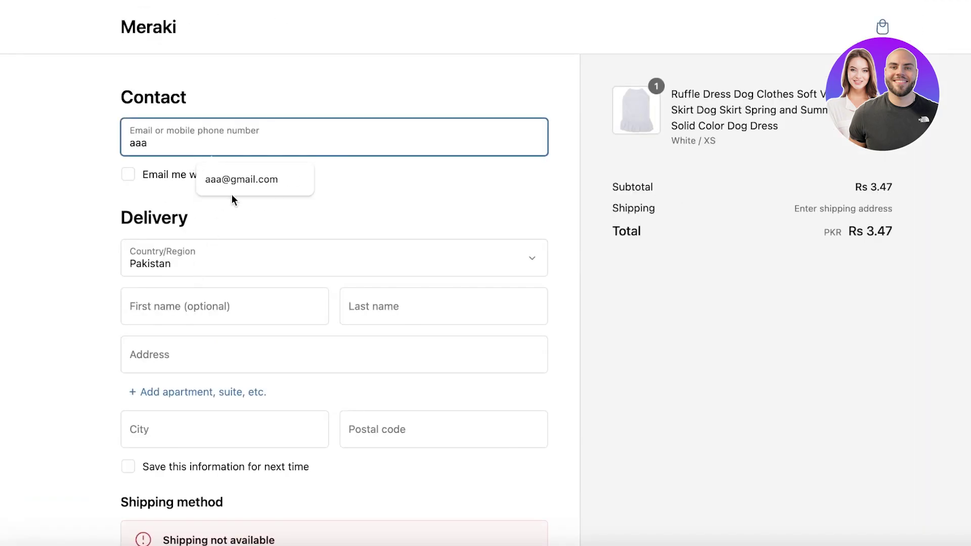
pyautogui.click(233, 187)
pyautogui.click(226, 302)
pyautogui.write('aa')
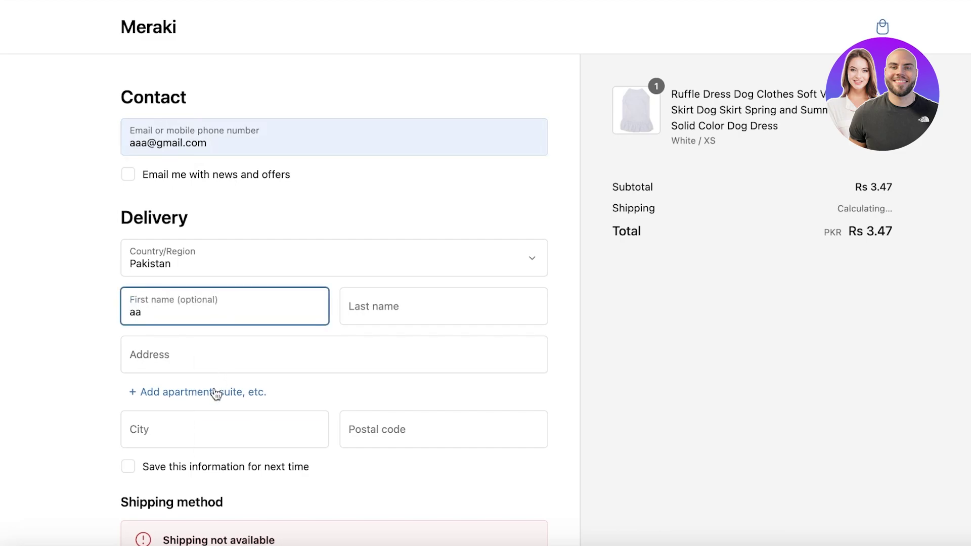
pyautogui.click(202, 431)
pyautogui.click(233, 349)
pyautogui.scroll(-10, 174, 332)
pyautogui.click(197, 278)
pyautogui.write('1')
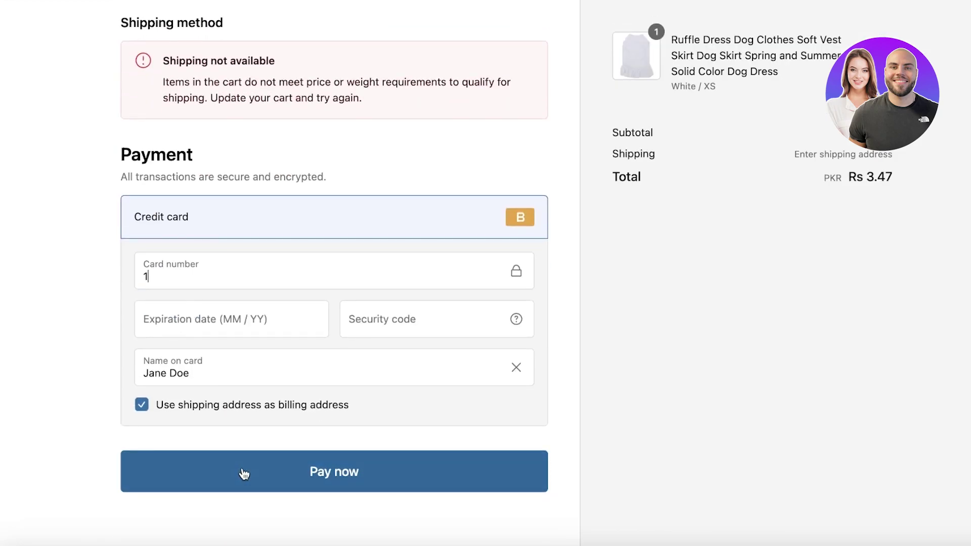
pyautogui.click(265, 326)
# Enter 022 as the card expiry, then open the General shipping profile's All Market details.
pyautogui.write('02 /')
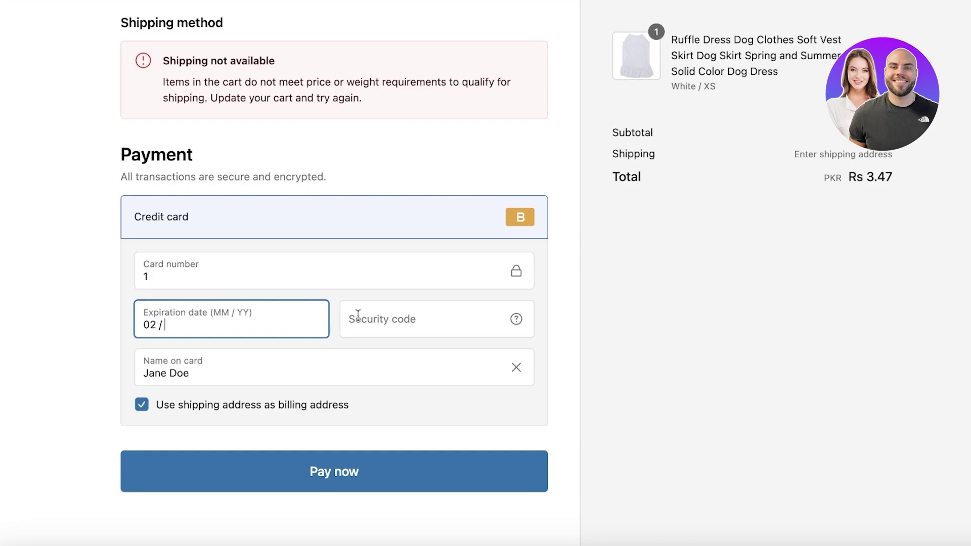
pyautogui.write('2')
pyautogui.scroll(-2, 448, 305)
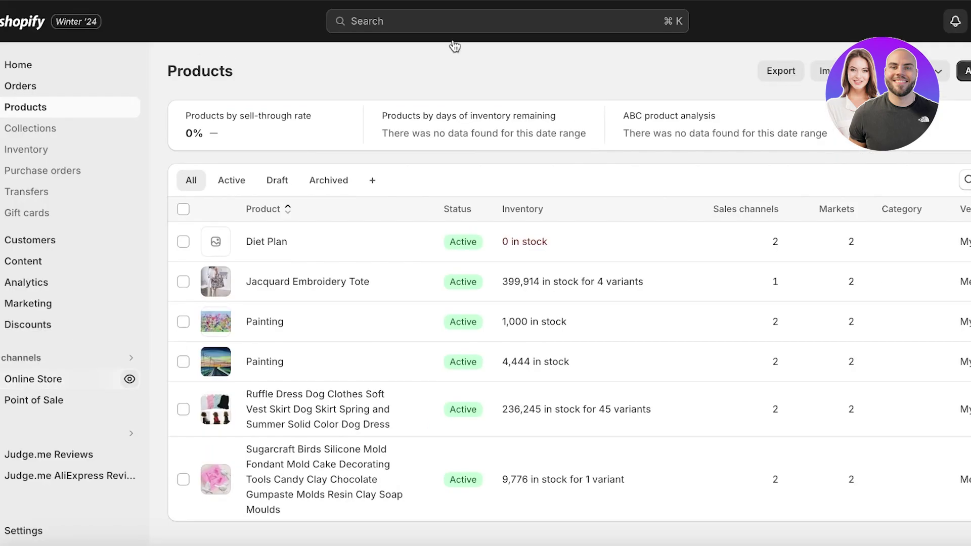
pyautogui.click(44, 529)
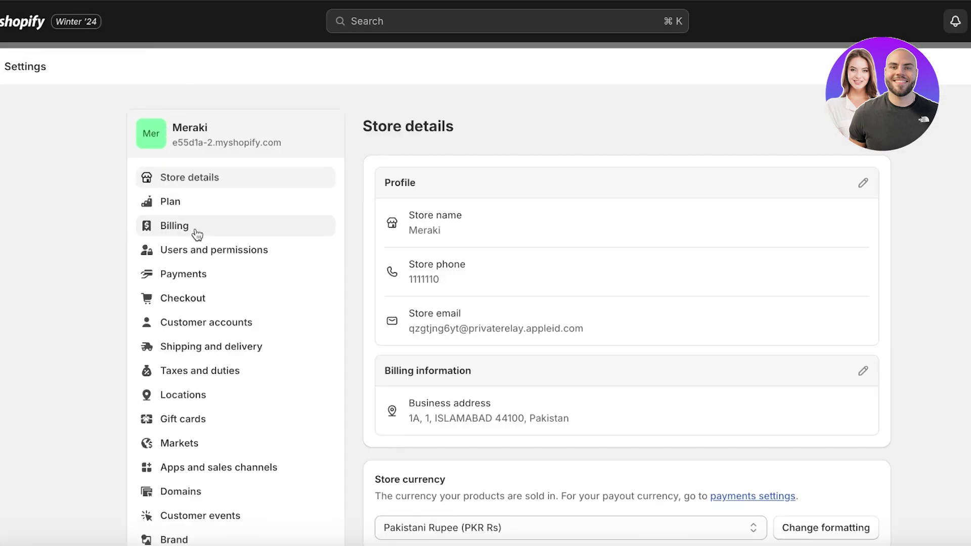
pyautogui.click(194, 351)
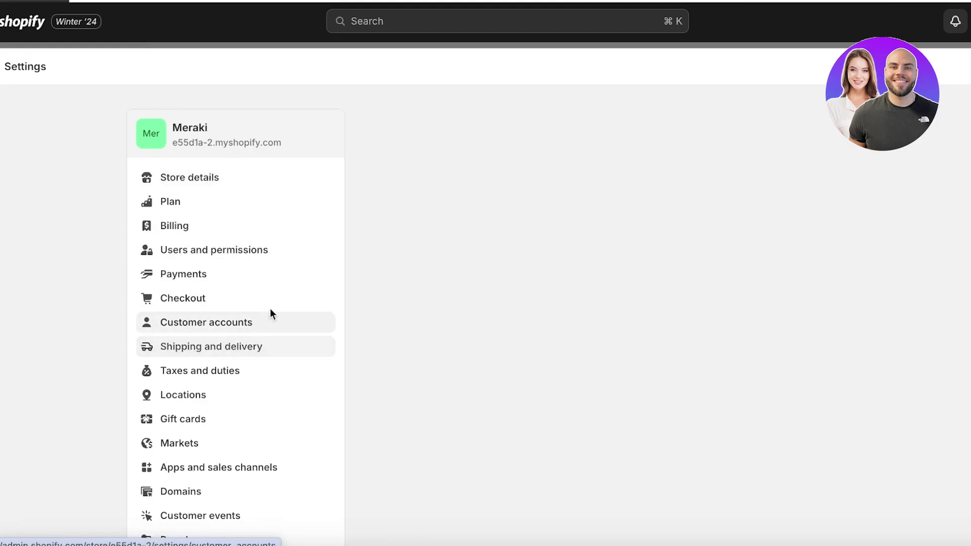
pyautogui.scroll(-3, 693, 184)
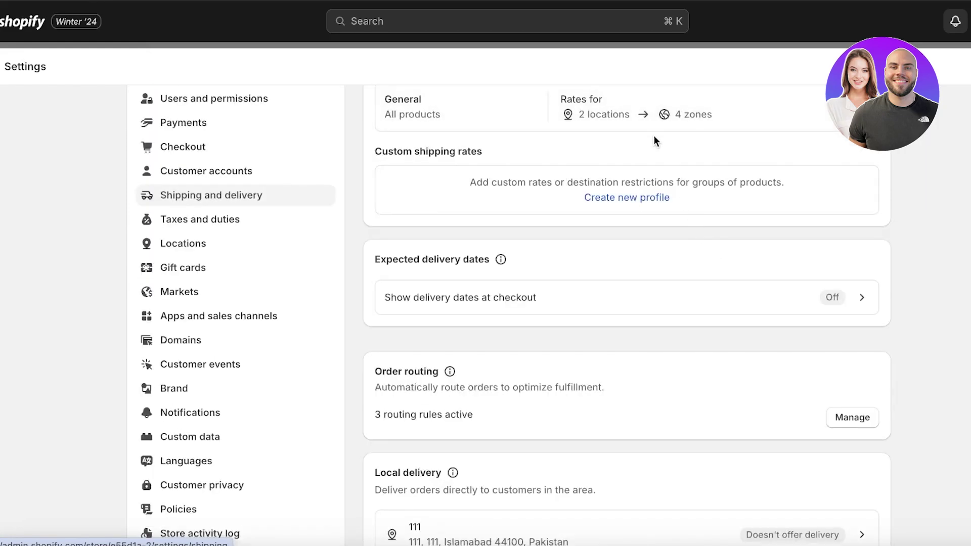
pyautogui.scroll(1, 655, 140)
pyautogui.click(654, 146)
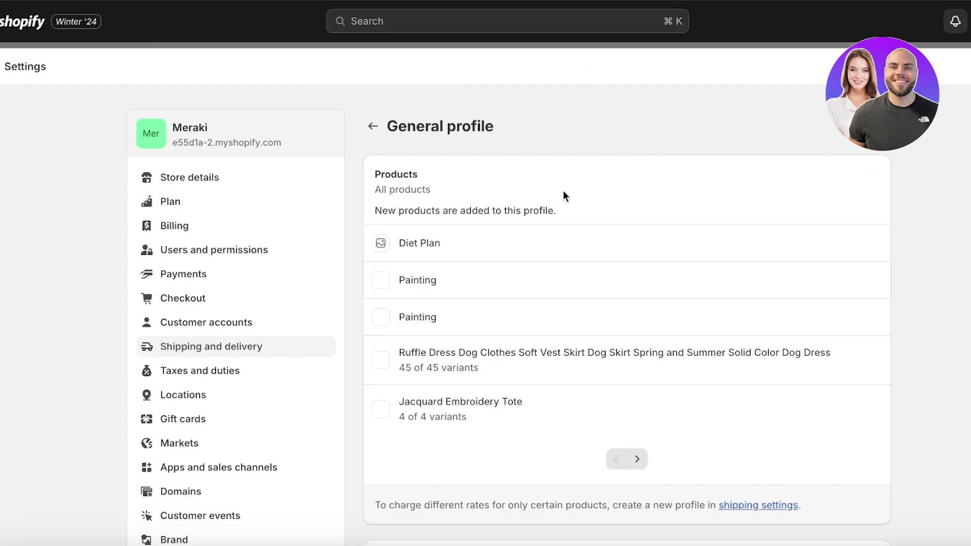
pyautogui.scroll(-8, 563, 192)
pyautogui.click(433, 205)
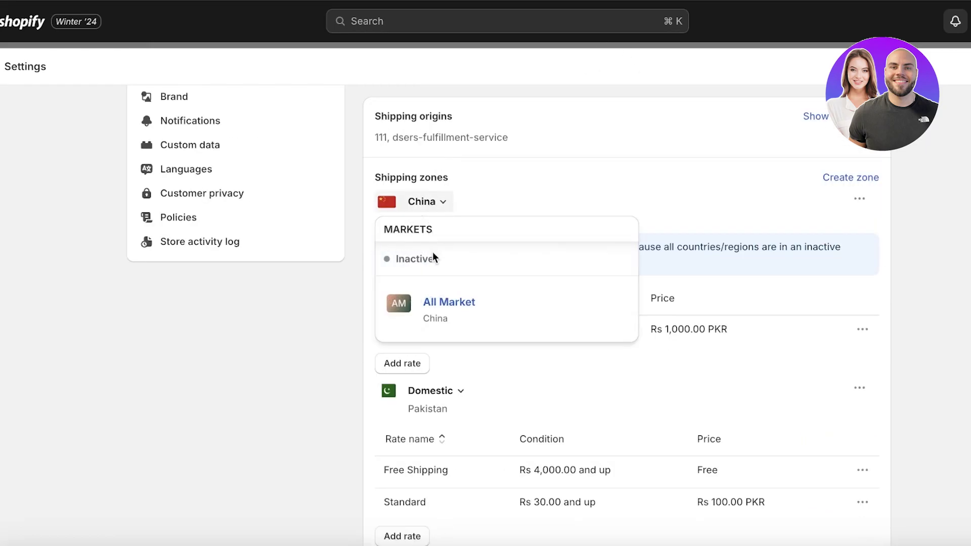
pyautogui.click(436, 302)
# Create shipping zone AAA with all All Market countries, save the profile and exit Settings.
pyautogui.click(870, 181)
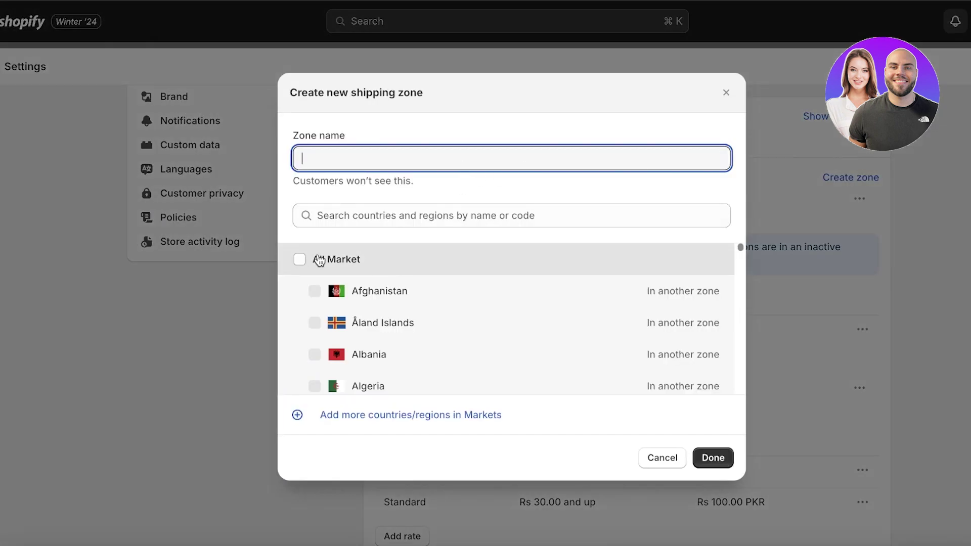
pyautogui.click(315, 260)
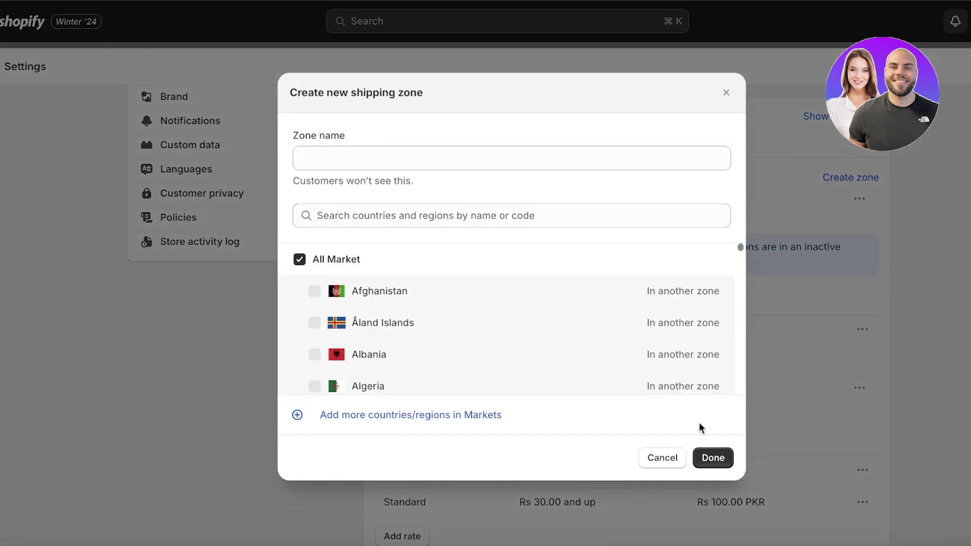
pyautogui.click(714, 455)
pyautogui.click(471, 151)
pyautogui.write('AAA')
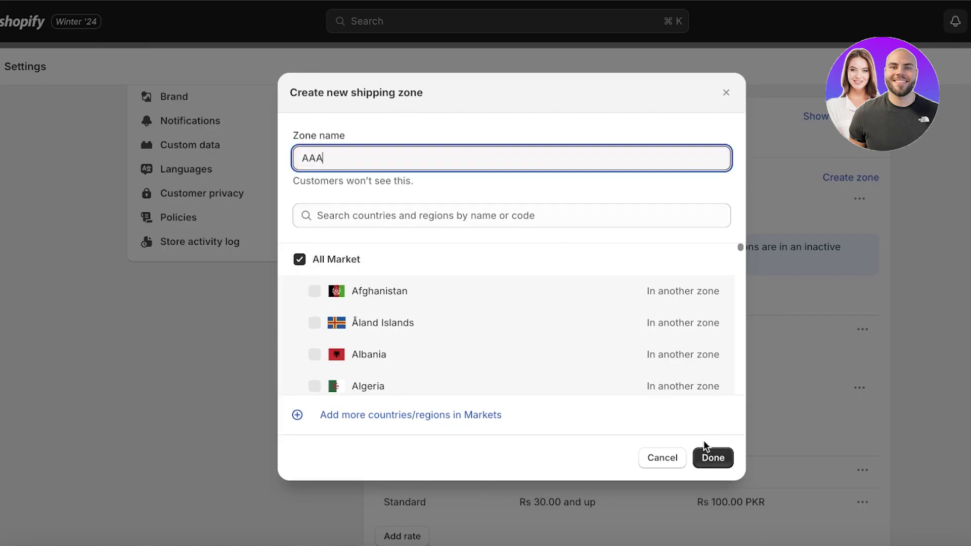
pyautogui.click(709, 454)
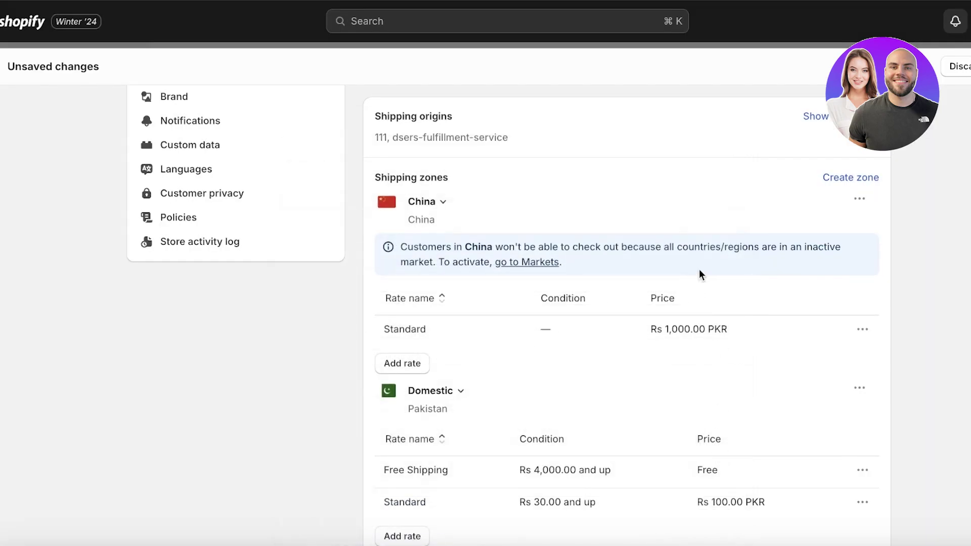
pyautogui.scroll(-15, 702, 211)
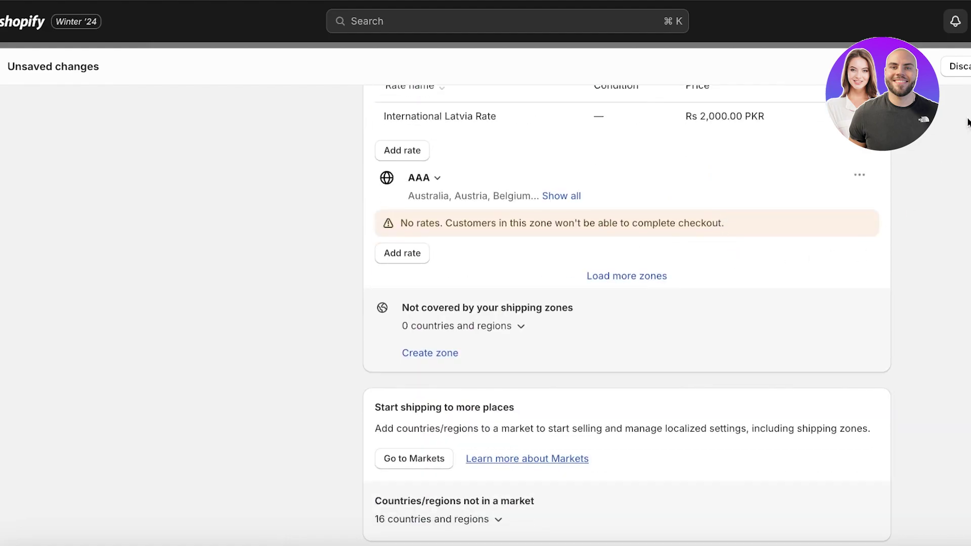
pyautogui.press('super+s')
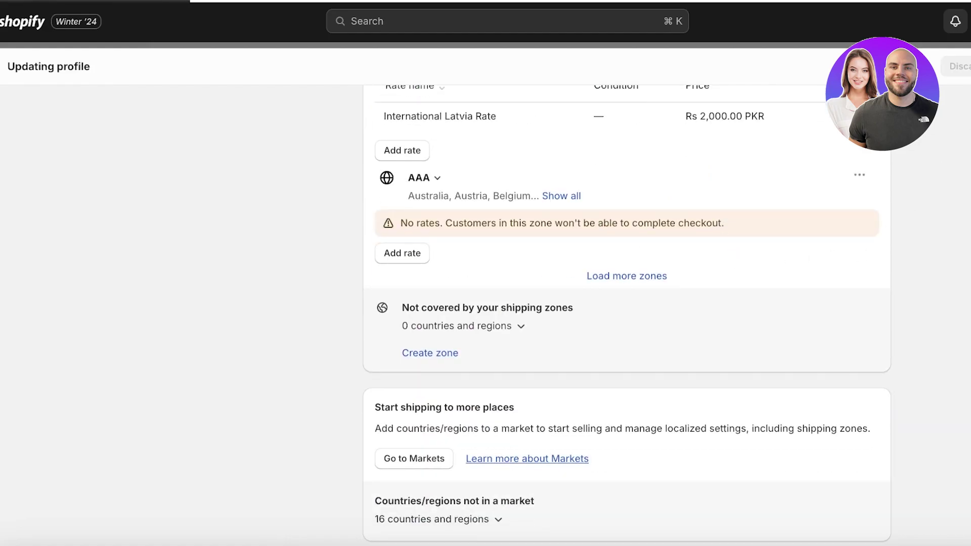
pyautogui.press('Escape')
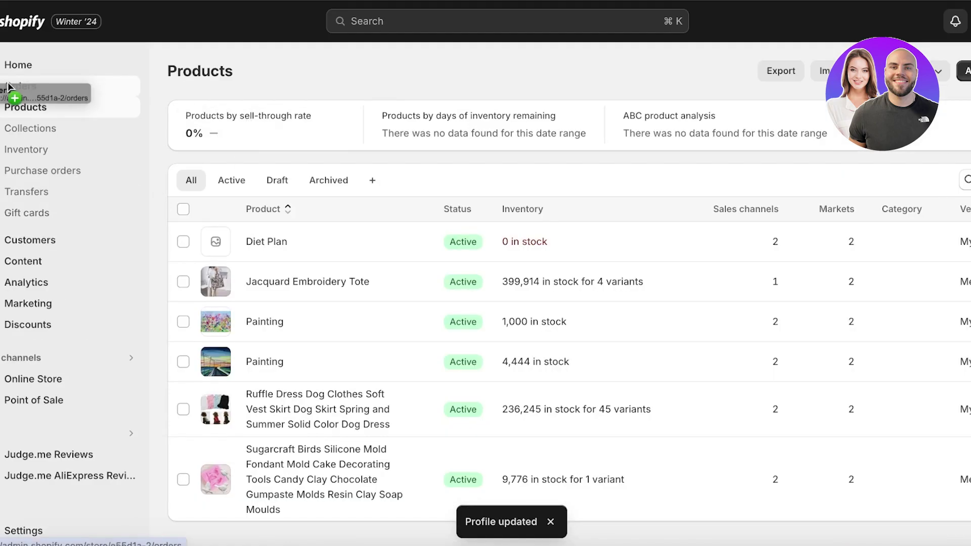
# Open unfulfilled order #1001 from the Orders list and scroll through its details.
pyautogui.click(10, 87)
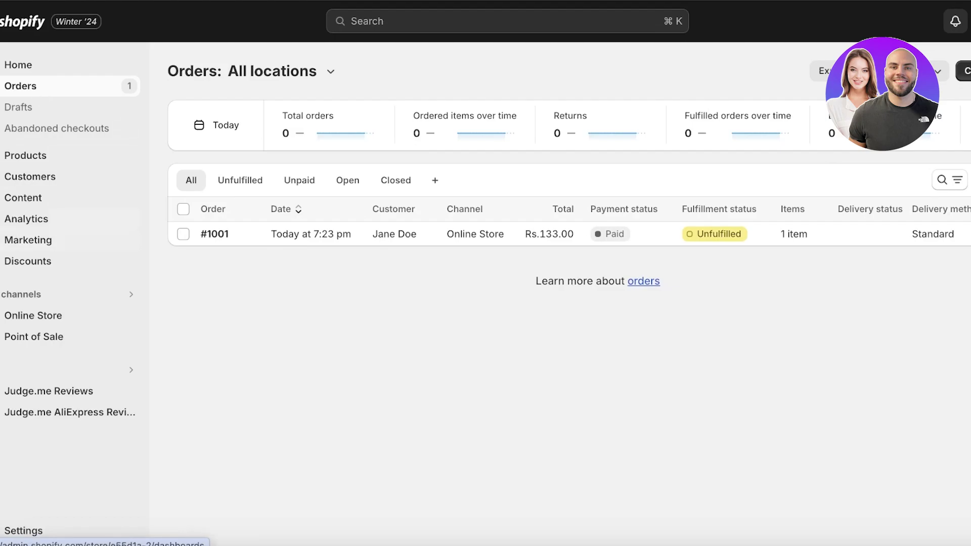
pyautogui.click(576, 236)
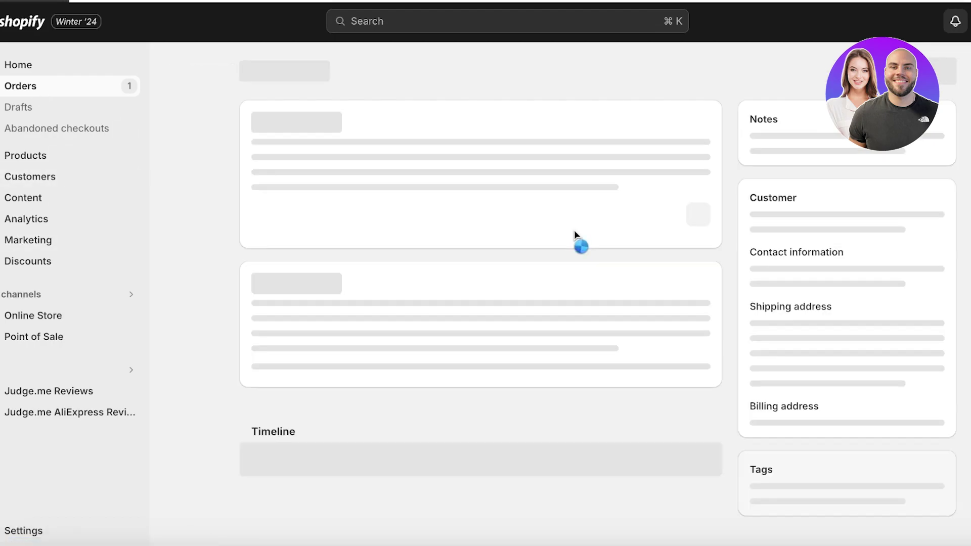
pyautogui.scroll(-2, 632, 225)
pyautogui.scroll(-3, 633, 224)
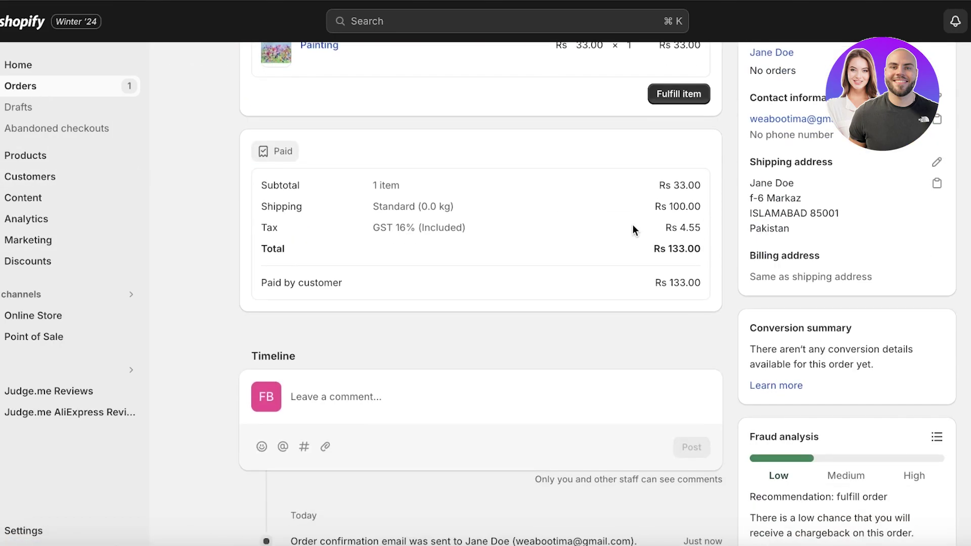
pyautogui.scroll(4, 633, 225)
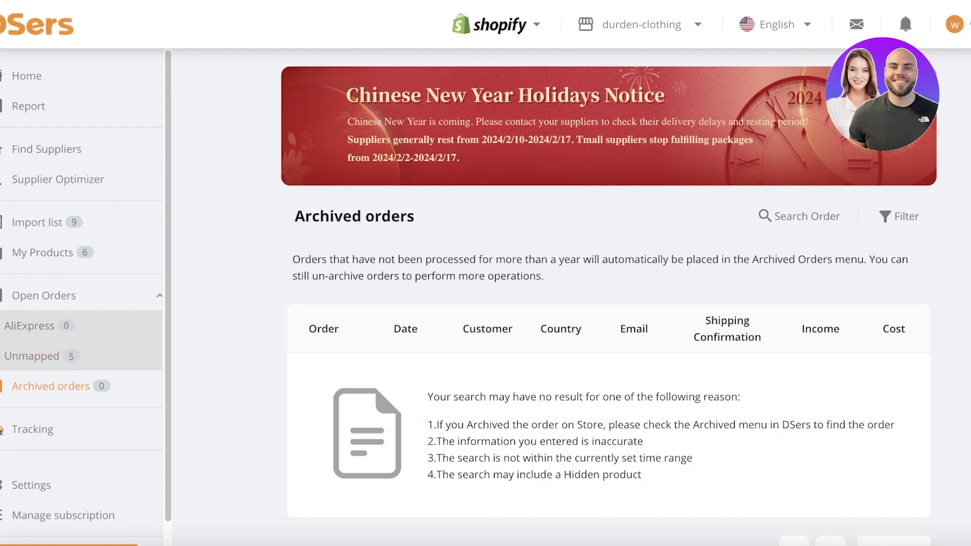
# Switch the DSers store selector to e55d1a-2 and scroll through its orders.
pyautogui.click(601, 28)
pyautogui.click(598, 169)
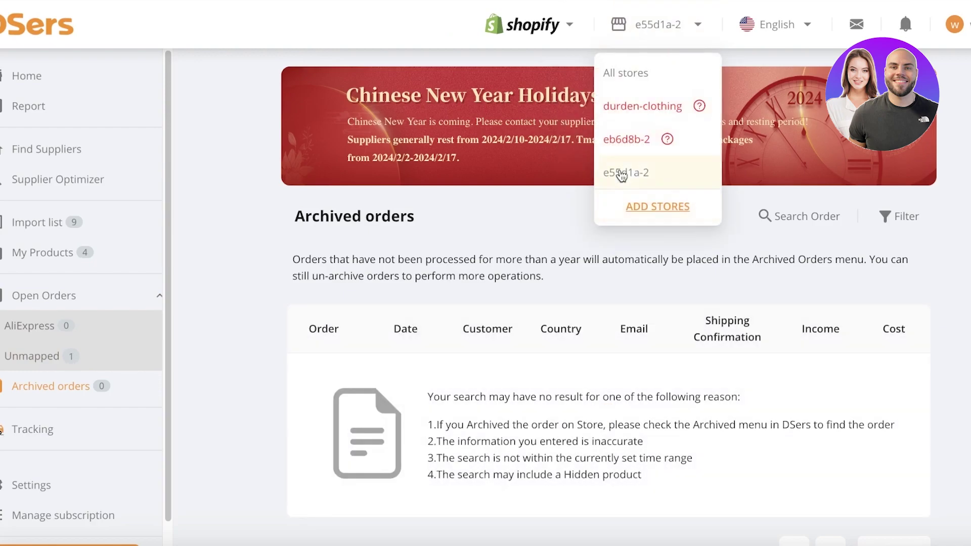
pyautogui.scroll(-1, 452, 243)
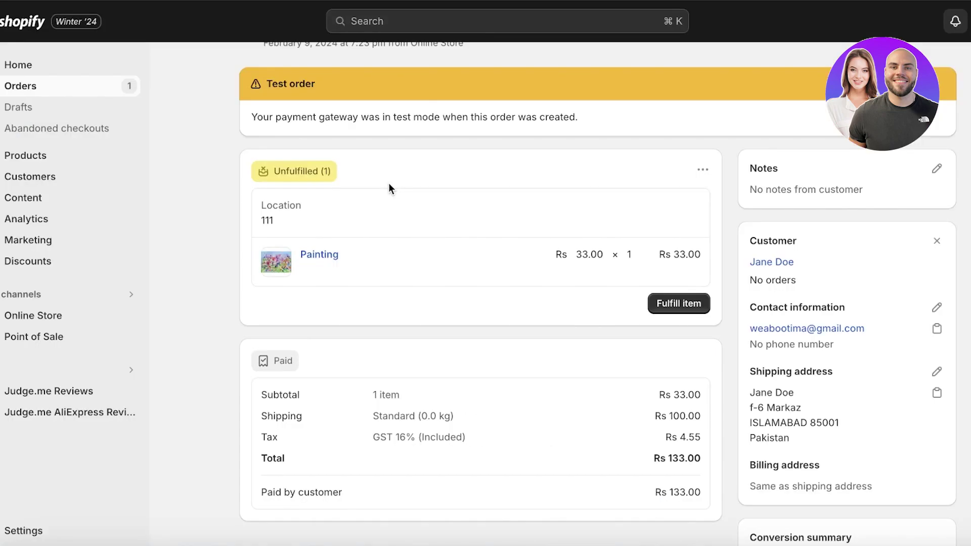
pyautogui.scroll(-7, 386, 192)
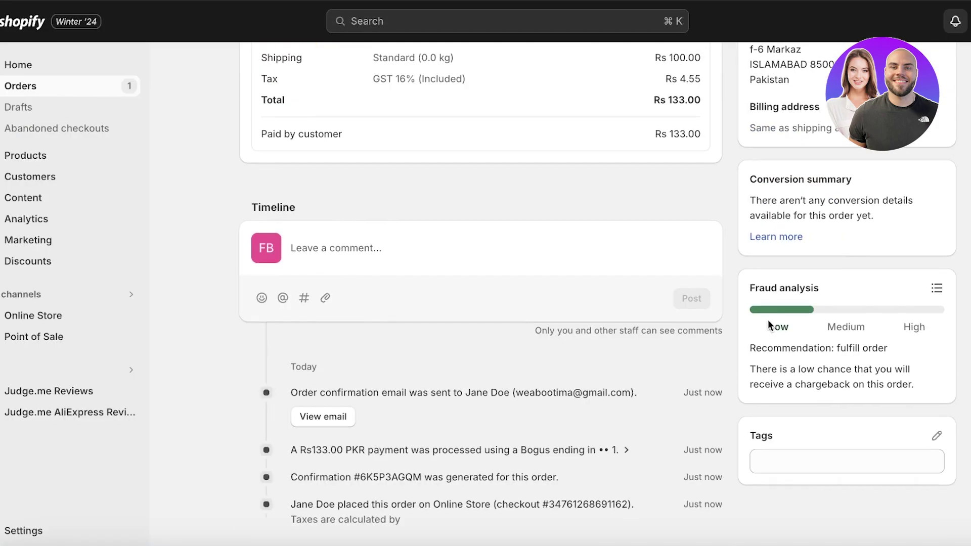
# View and close order #1001's fraud analysis details, then open Fulfill item for the Painting.
pyautogui.scroll(8, 767, 320)
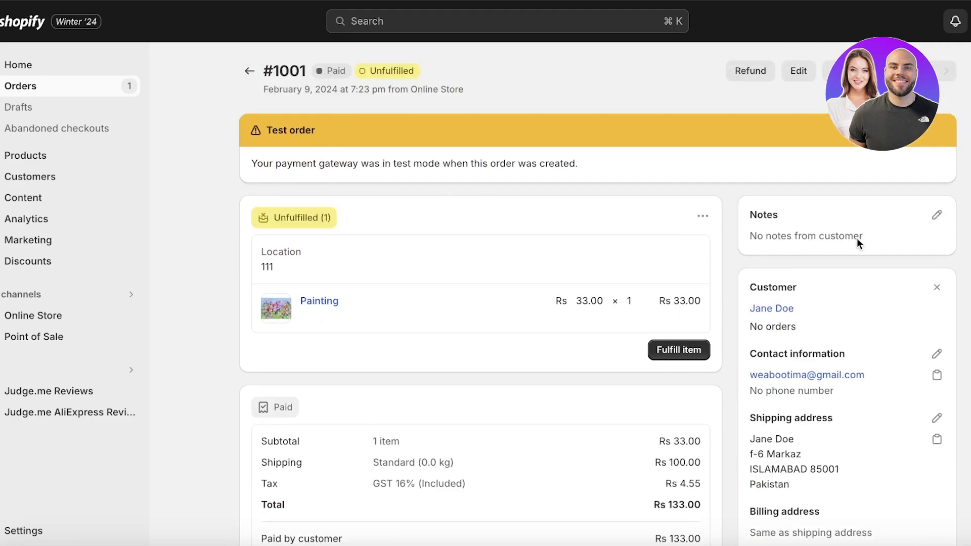
pyautogui.scroll(-8, 836, 386)
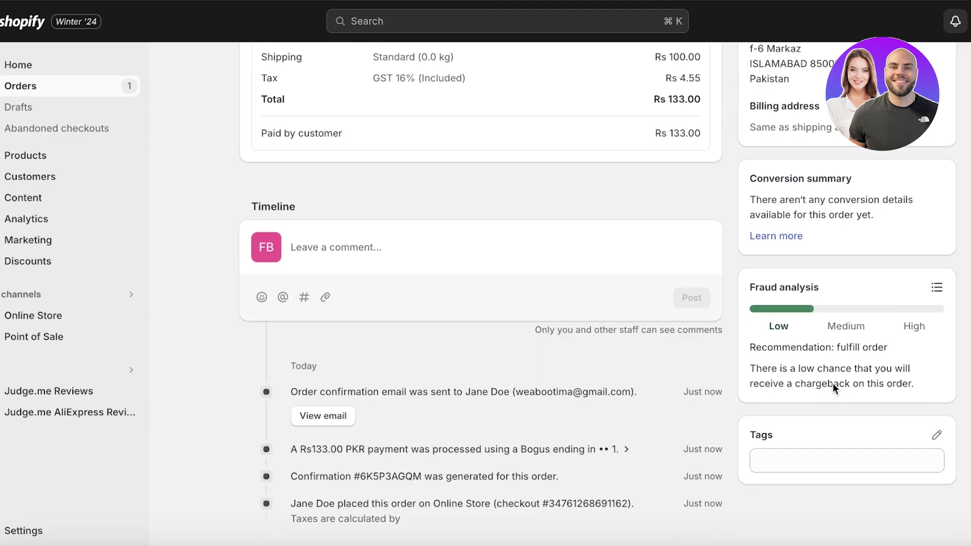
pyautogui.click(935, 287)
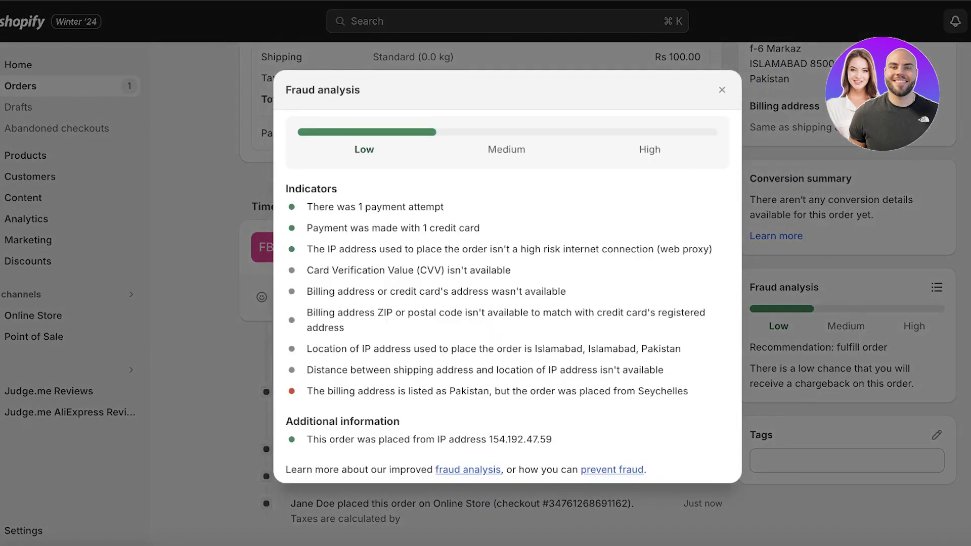
pyautogui.click(721, 89)
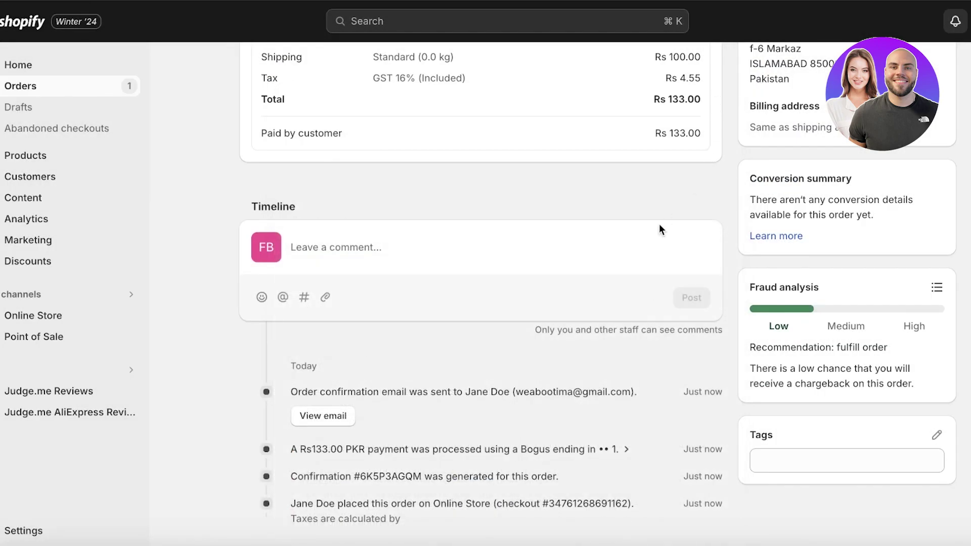
pyautogui.scroll(8, 645, 242)
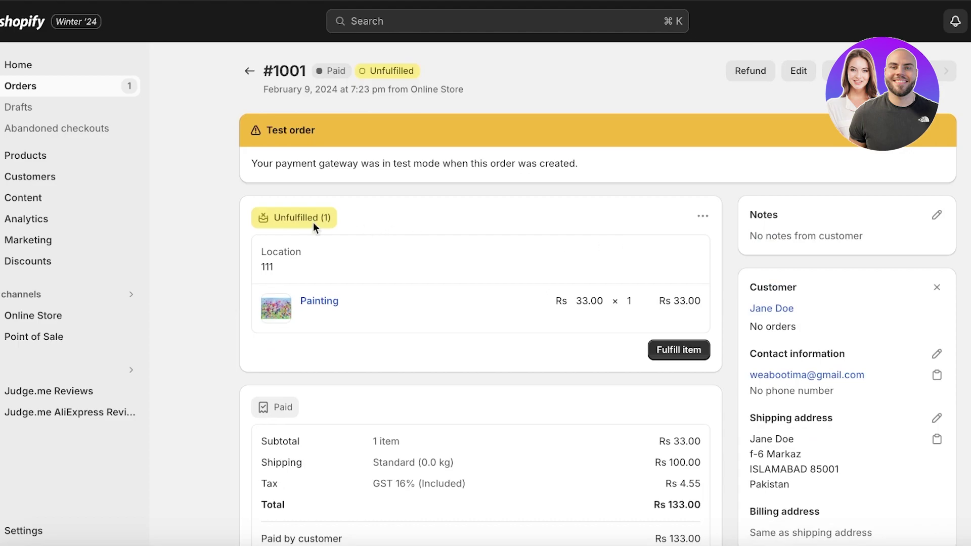
pyautogui.click(678, 350)
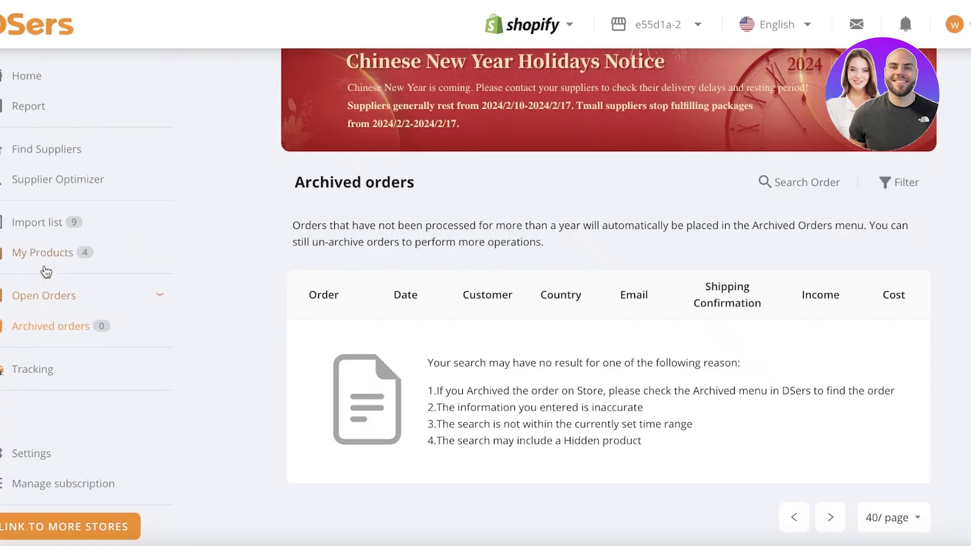
# Under Open Orders > Unmapped, mark order 1001 as fulfilled and confirm the manual fulfillment.
pyautogui.click(47, 295)
pyautogui.click(43, 325)
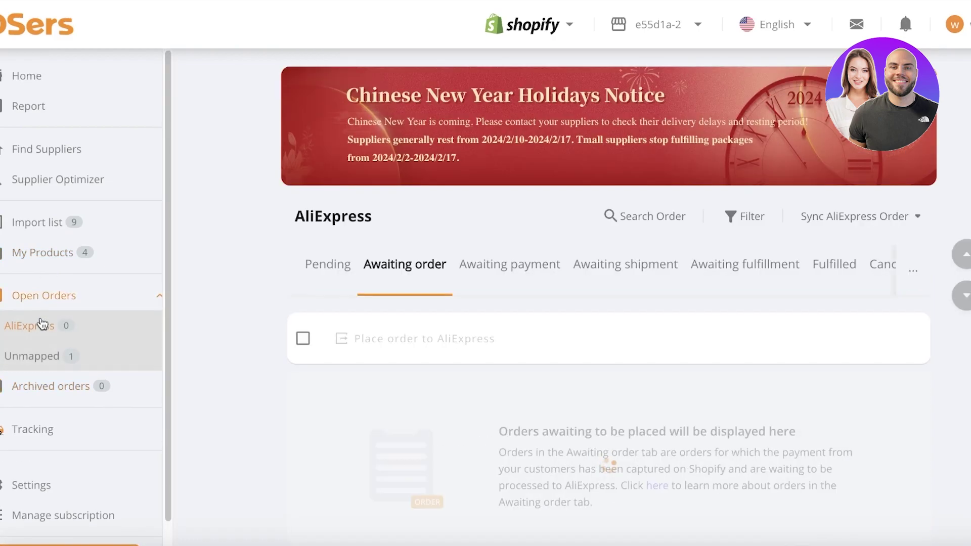
pyautogui.click(38, 366)
pyautogui.scroll(-2, 238, 293)
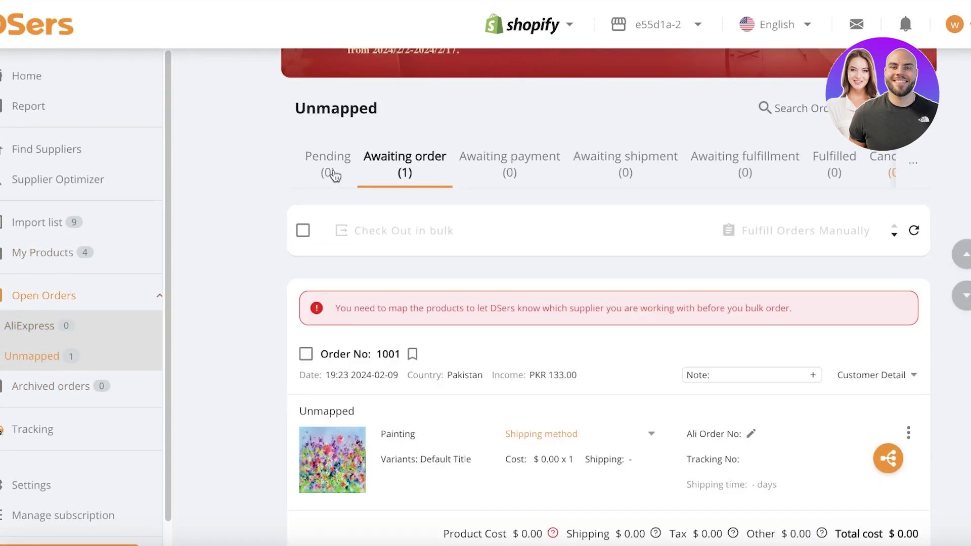
pyautogui.scroll(-2, 333, 174)
pyautogui.scroll(-2, 576, 329)
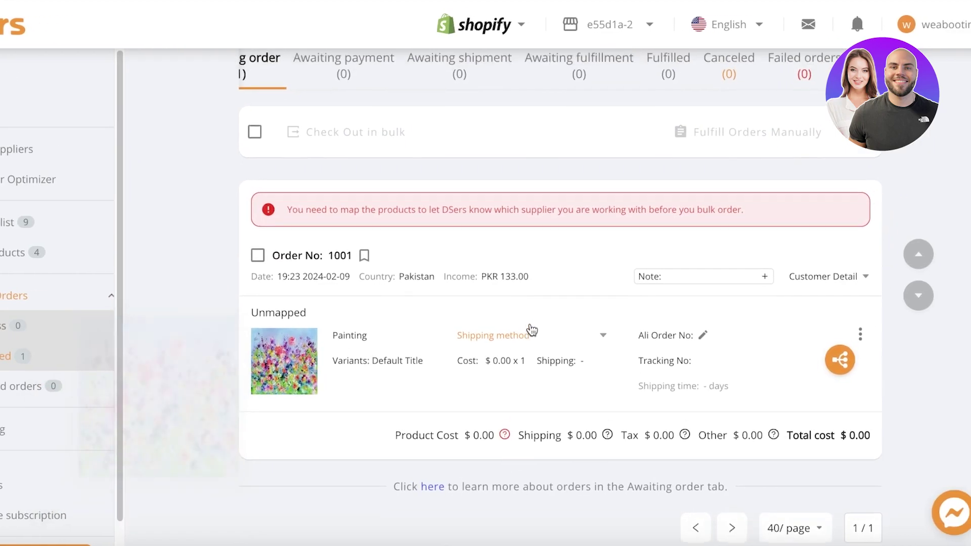
pyautogui.scroll(2, 530, 329)
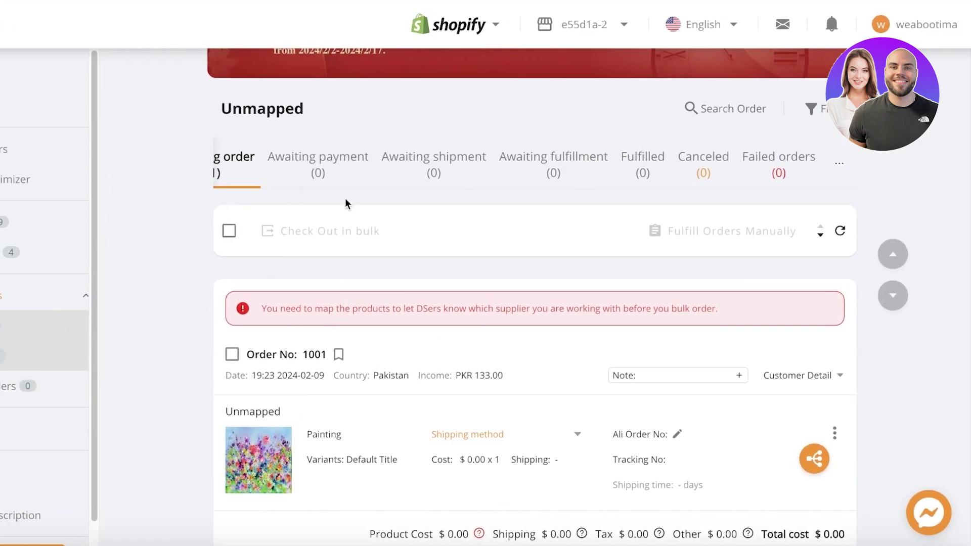
pyautogui.click(834, 435)
pyautogui.scroll(-1, 869, 427)
pyautogui.click(888, 461)
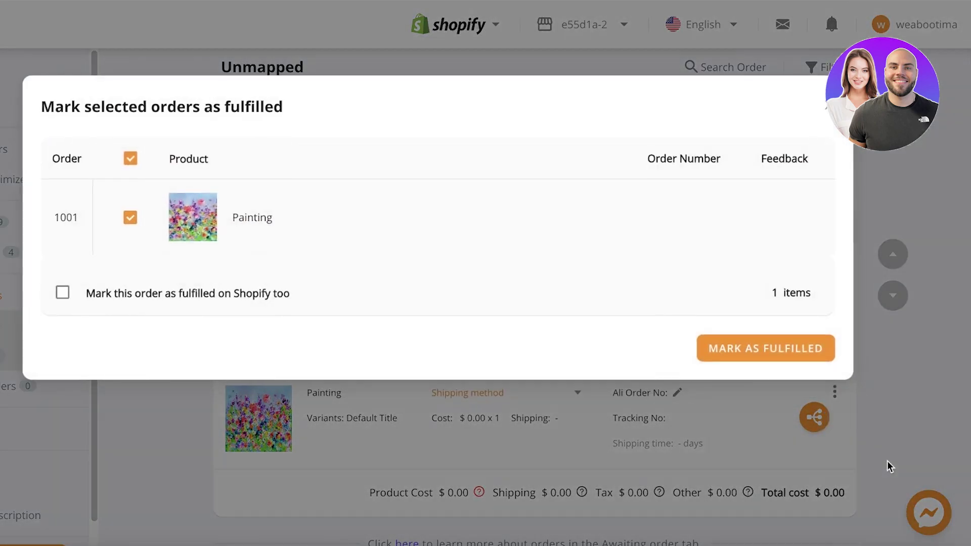
pyautogui.click(793, 356)
pyautogui.click(611, 155)
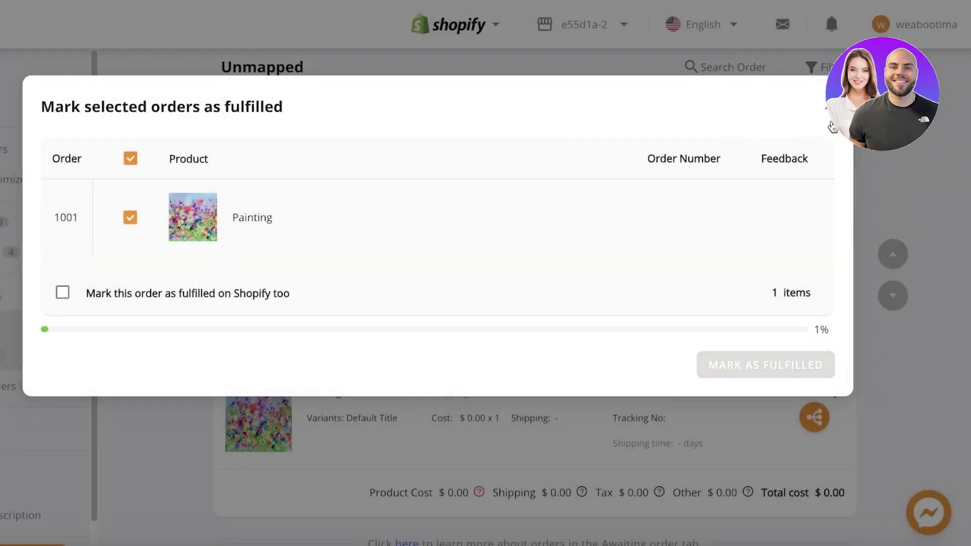
# Check the awaiting shipment, awaiting fulfillment, Fulfilled and awaiting payment tabs, then return to DSers home.
pyautogui.click(828, 108)
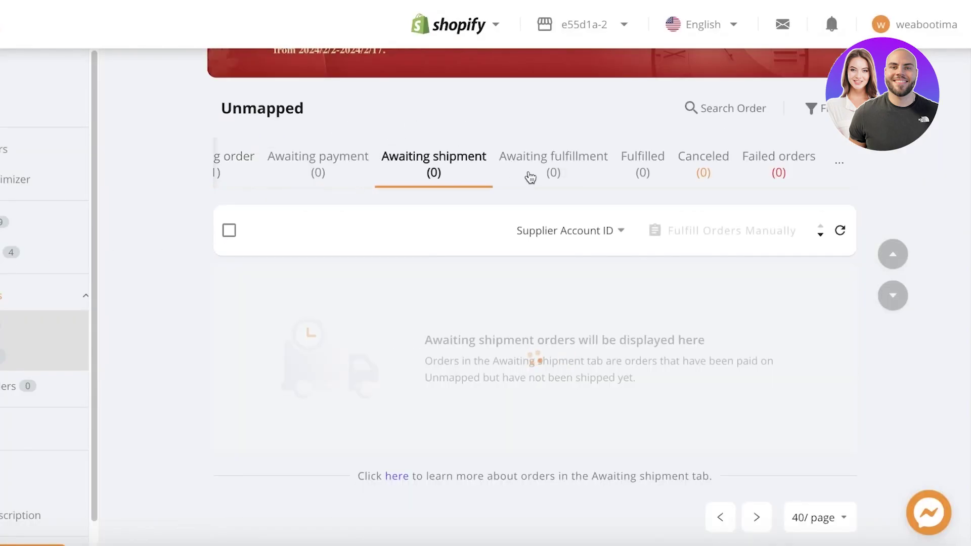
pyautogui.click(530, 174)
pyautogui.click(642, 174)
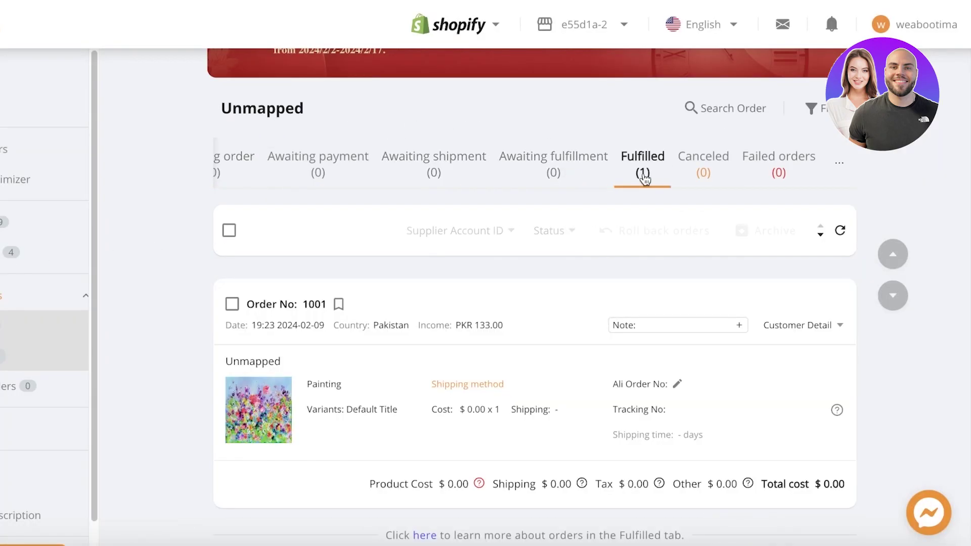
pyautogui.click(303, 175)
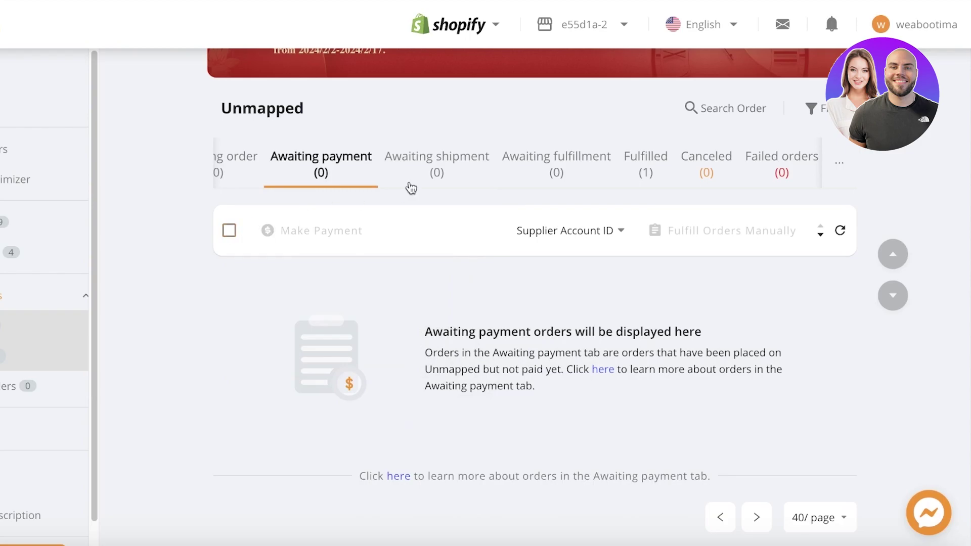
pyautogui.click(31, 137)
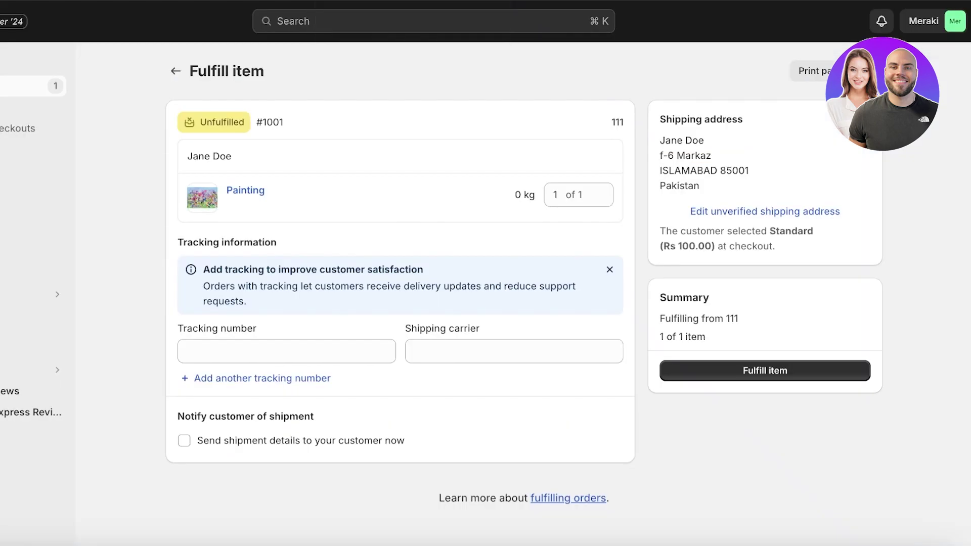
# Switch to the empty Draft orders list under Orders in the admin sidebar.
pyautogui.click(16, 109)
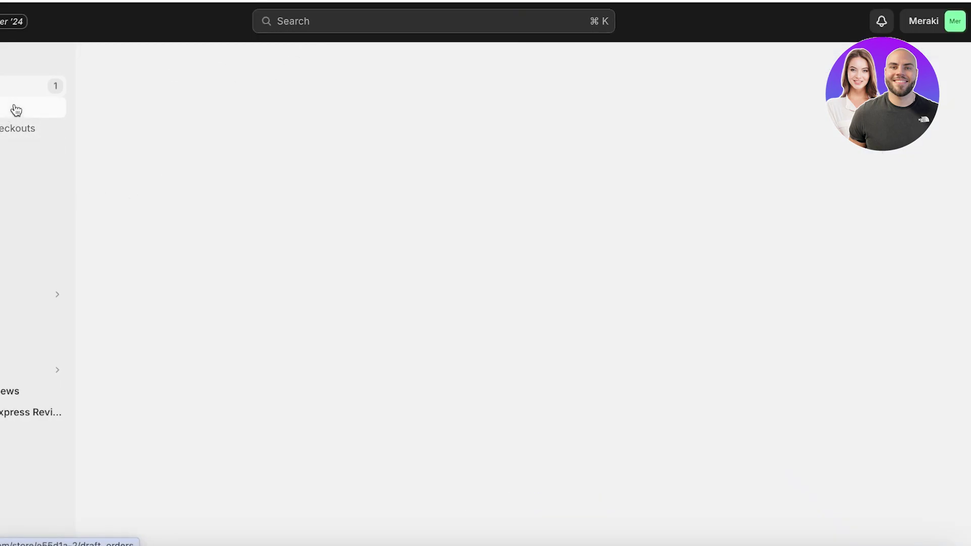